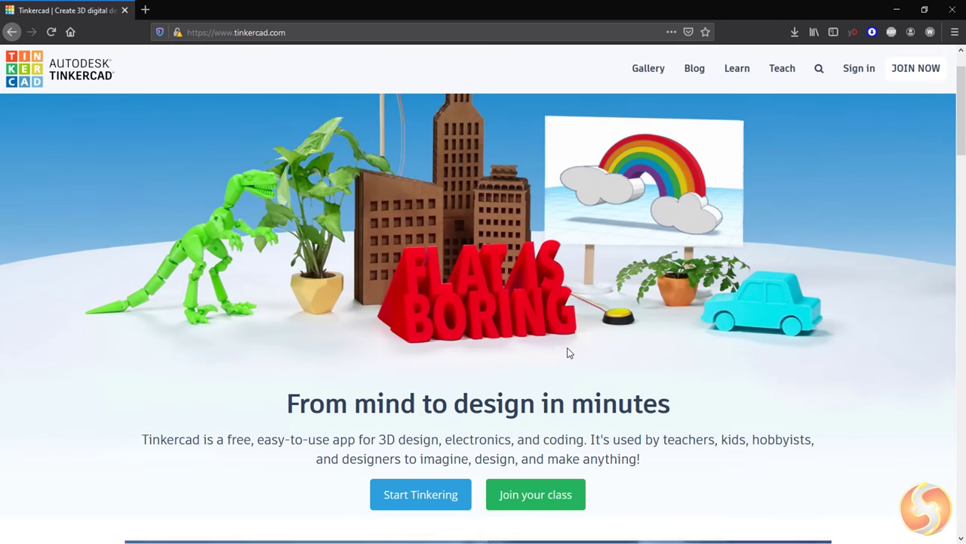
- Look through the Tinkercad home page, including the lesson plans, the 3D Design, Electronics and Codeblocks categories, and the footer
scroll(705, 315, "down", 5)
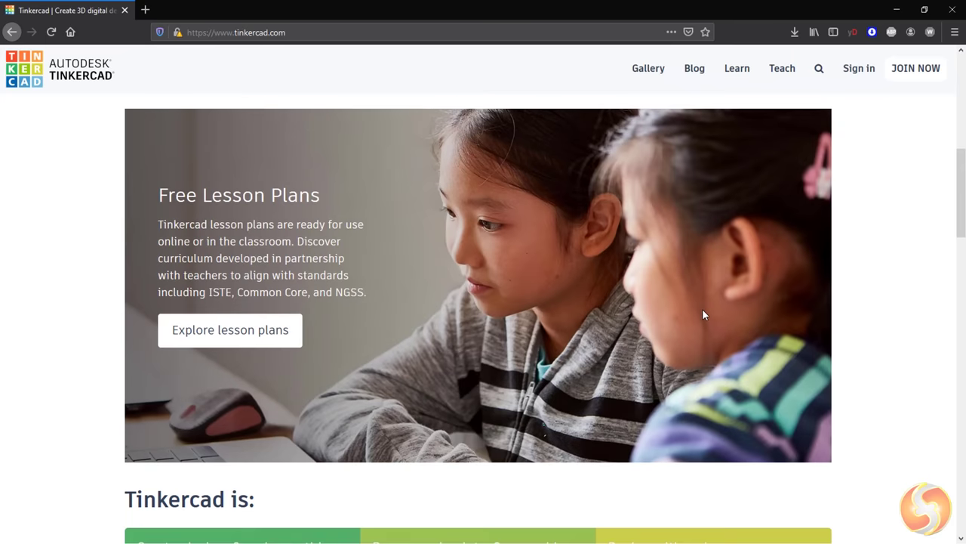
scroll(571, 348, "down", 3)
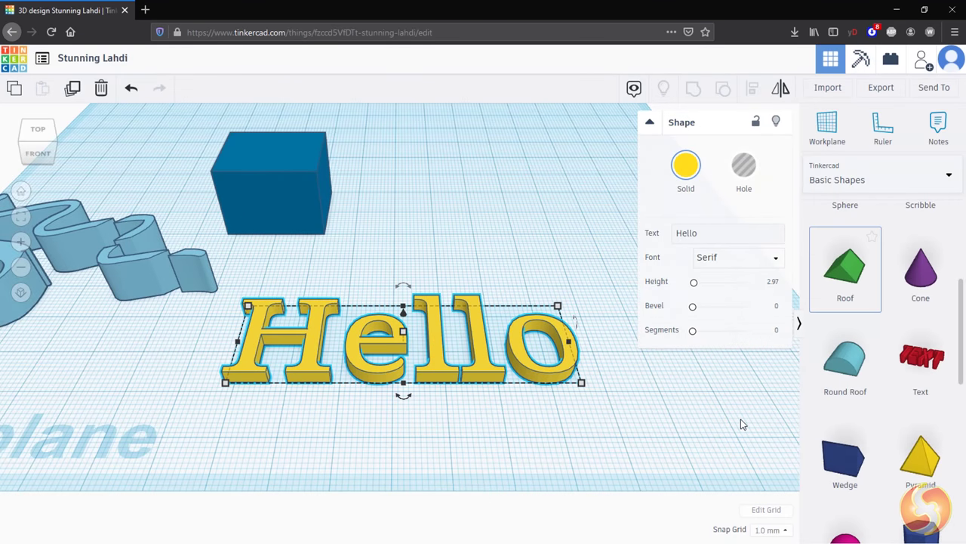
scroll(855, 367, "down", 7)
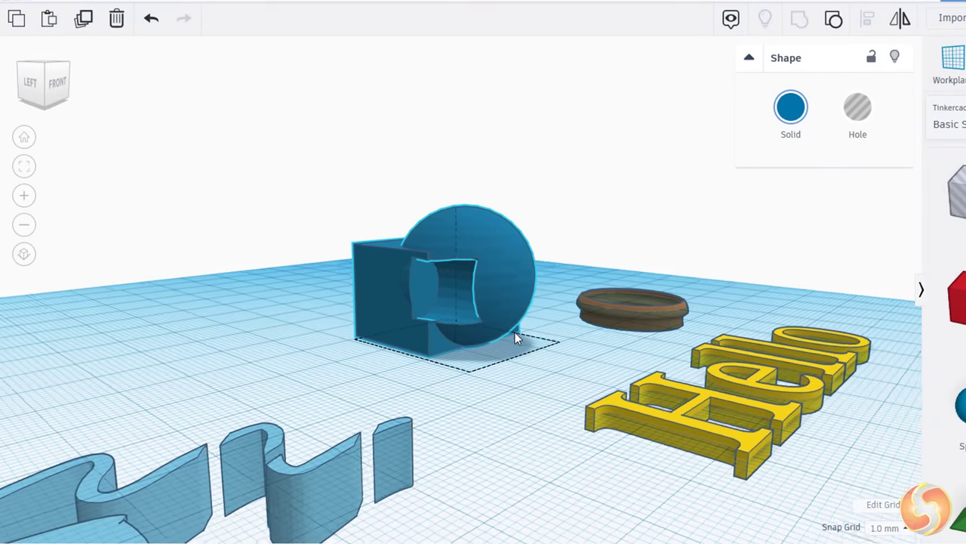
left_click(512, 336)
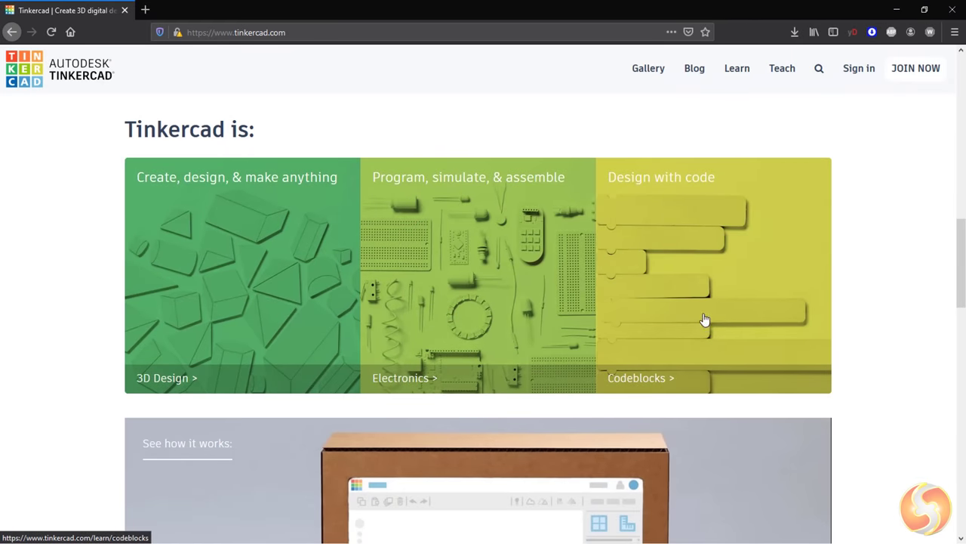
scroll(704, 320, "down", 5)
scroll(703, 318, "up", 1)
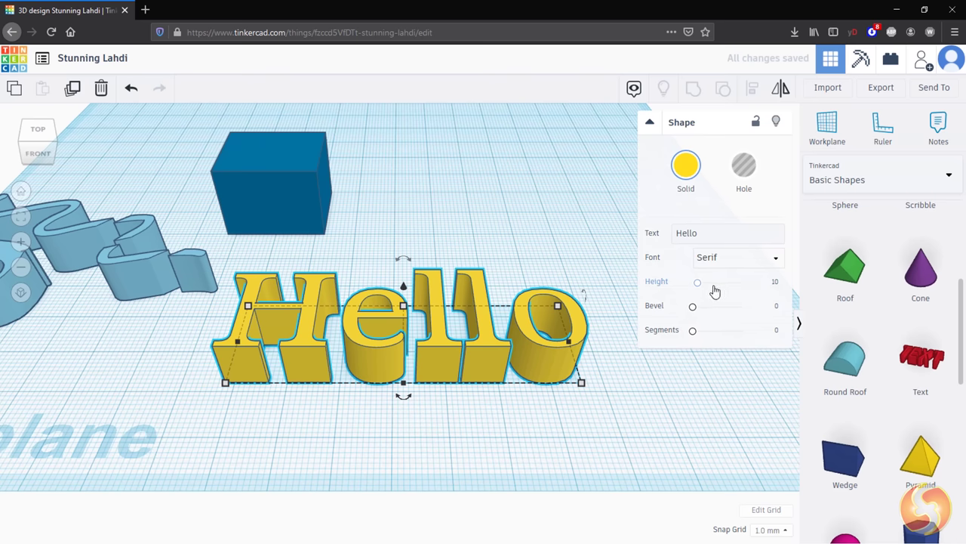
left_click_drag(698, 283, 694, 288)
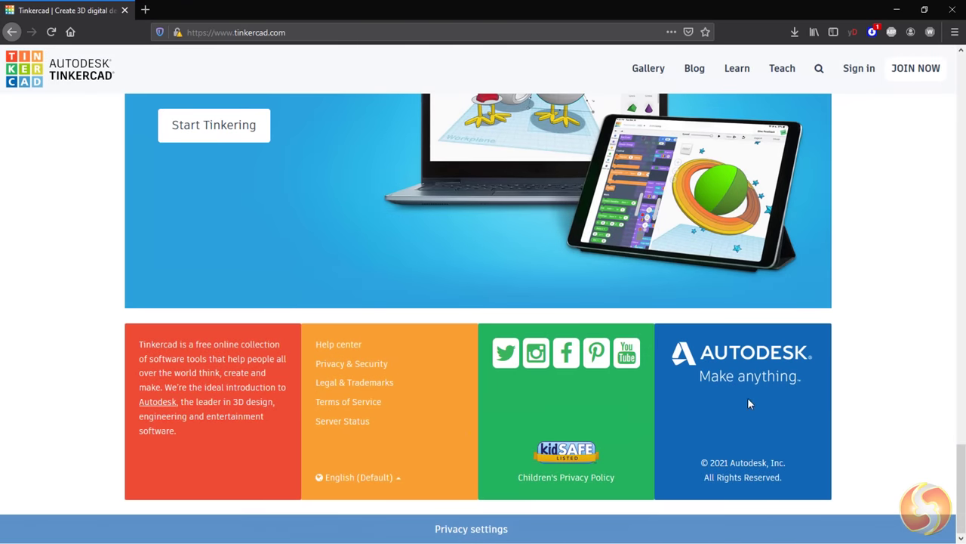
scroll(748, 398, "up", 15)
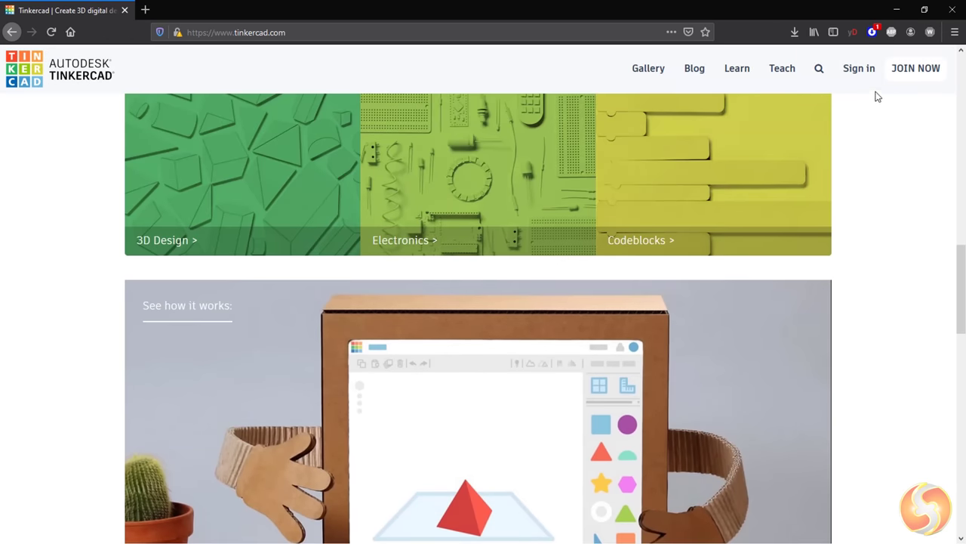
- Sign in to the account and view its Circuits and Codeblocks collections on the dashboard
left_click(859, 70)
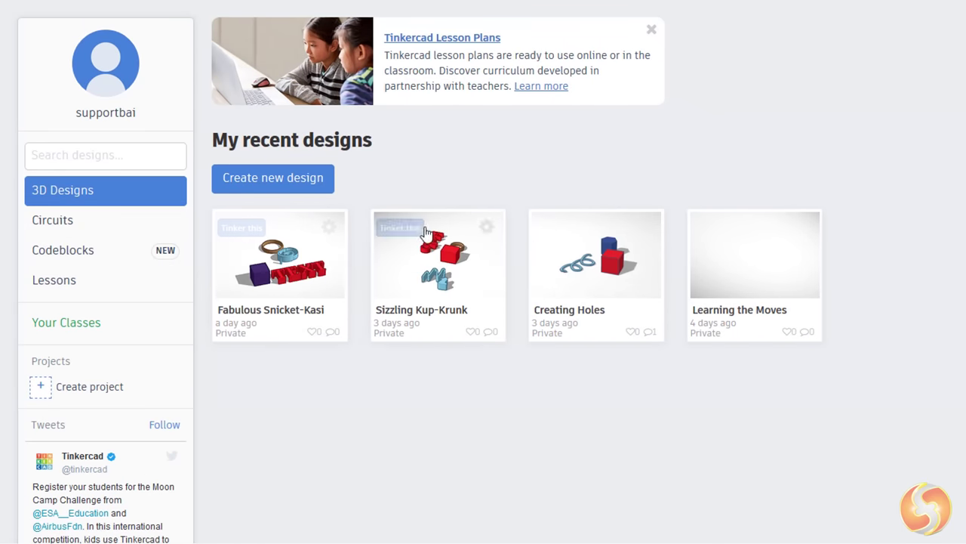
left_click(37, 221)
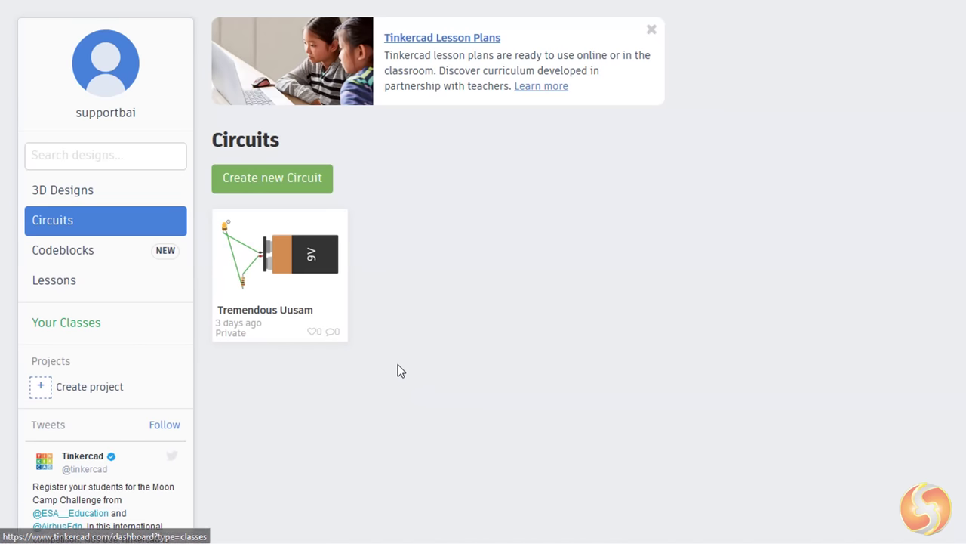
mouse_move(312, 268)
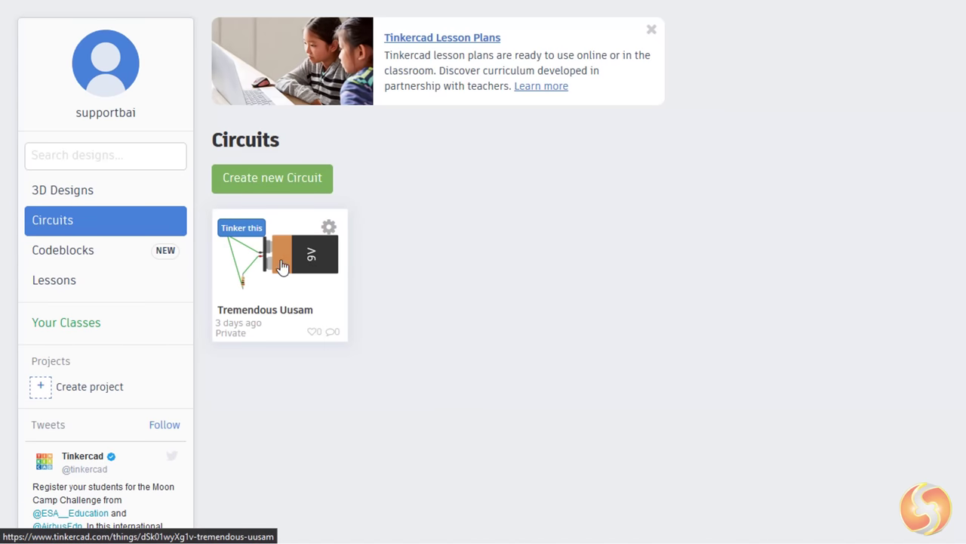
left_click(98, 254)
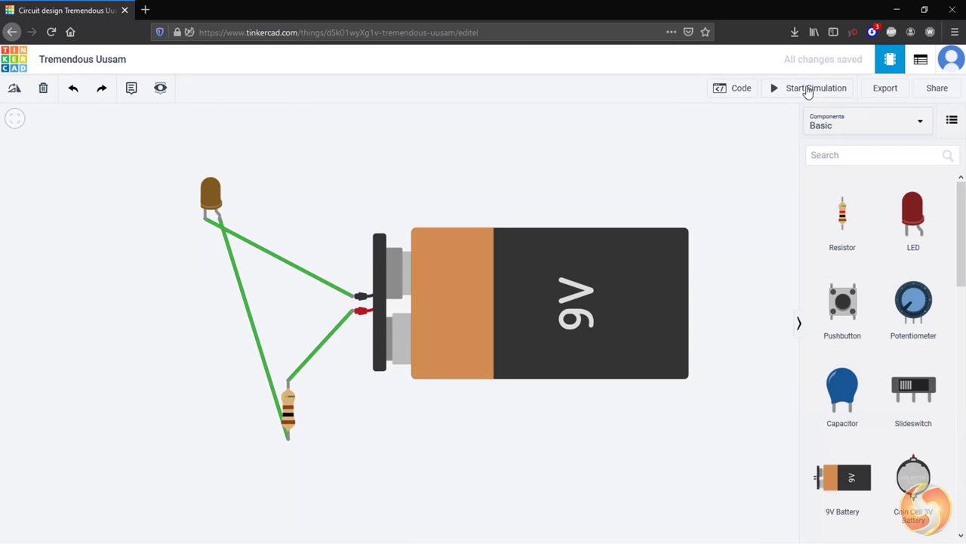
- Run the simulation of the Tremendous Uusam circuit and examine its LED
left_click(808, 89)
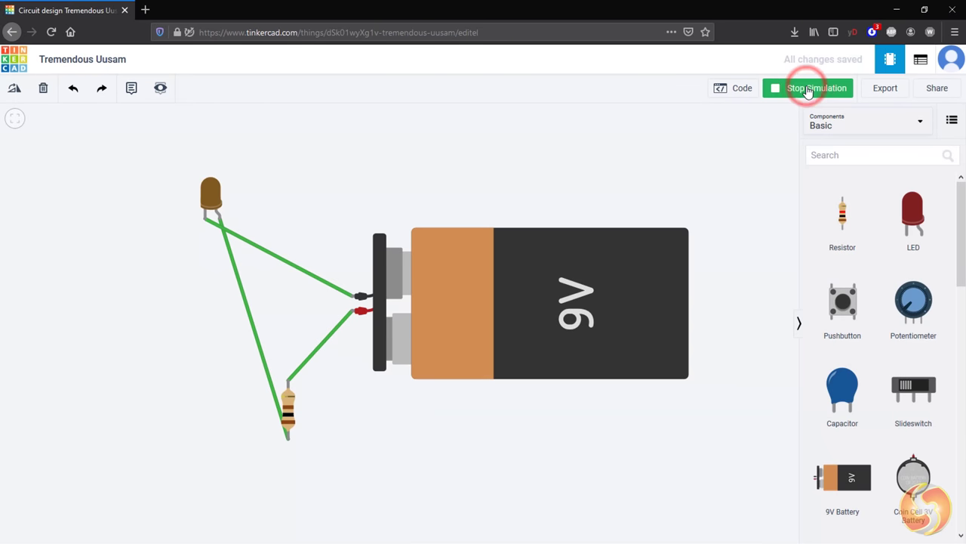
mouse_move(209, 193)
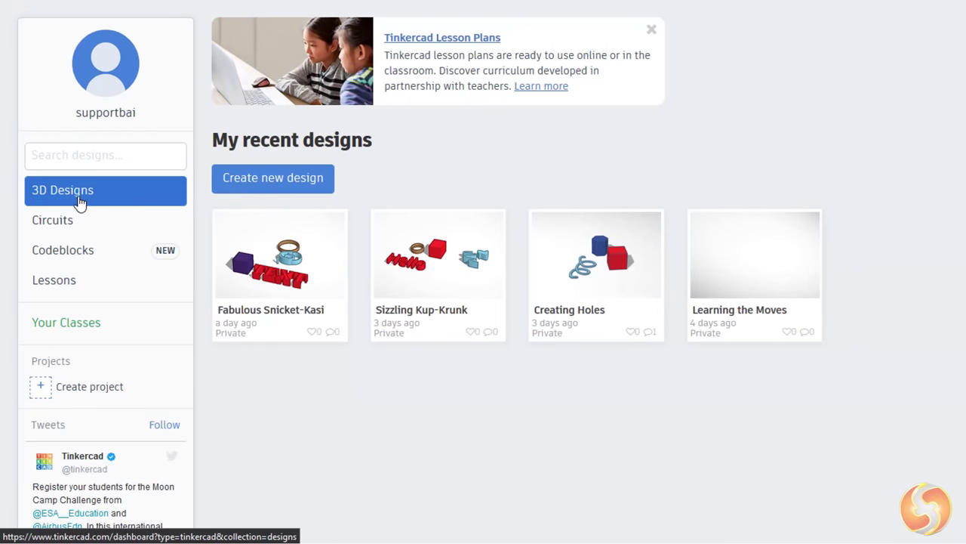
- Return to the 3D Designs collection on the dashboard and create a new design
left_click(79, 201)
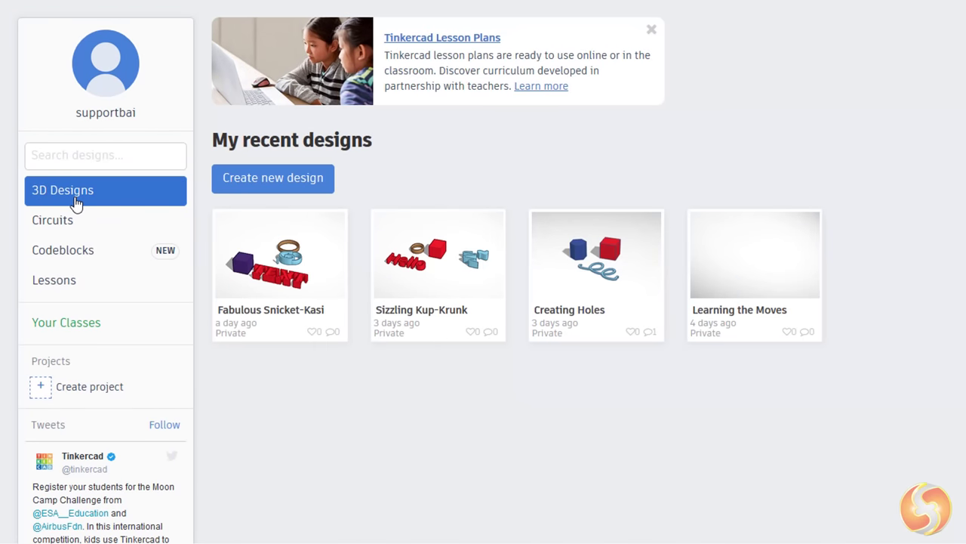
left_click(304, 180)
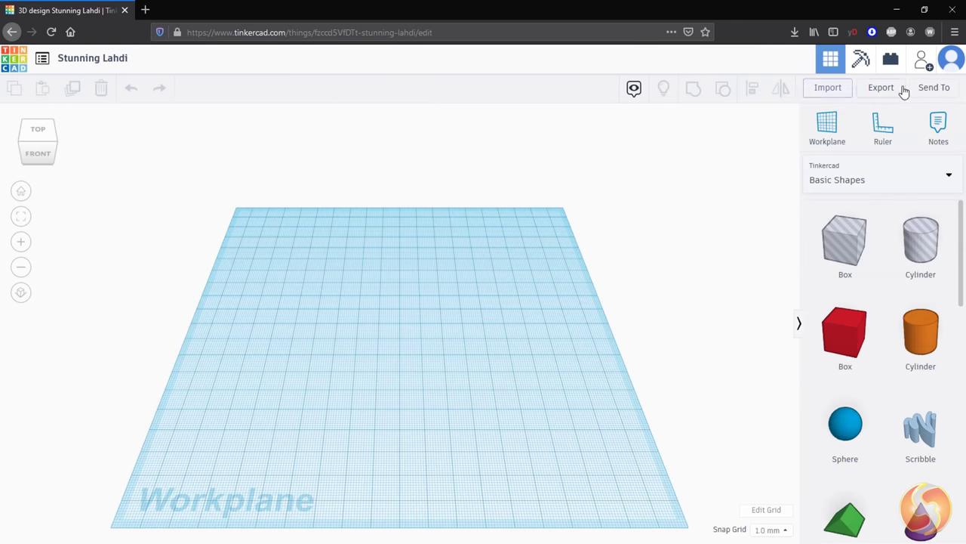
- Look through the basic shapes, and collapse and reopen the shape library
scroll(918, 288, "down", 10)
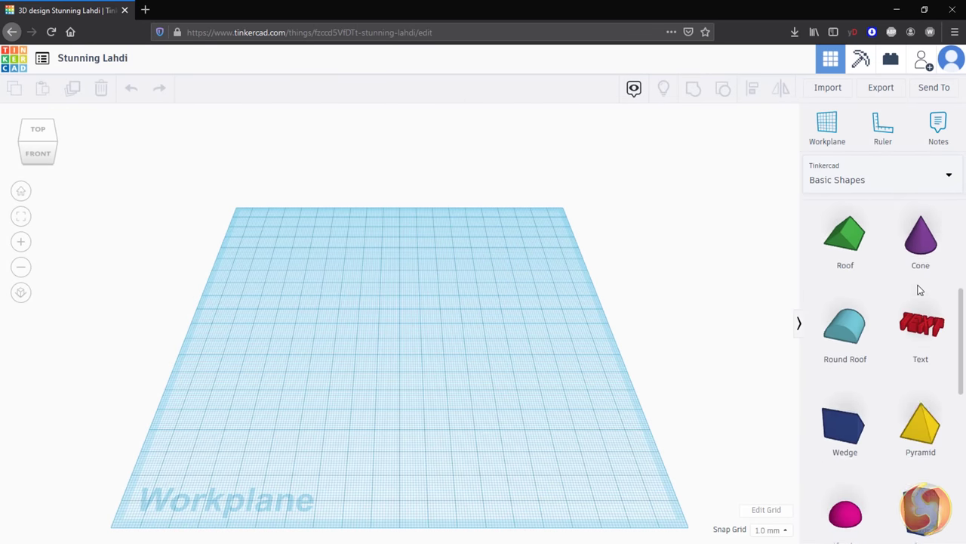
scroll(869, 318, "up", 10)
left_click(799, 326)
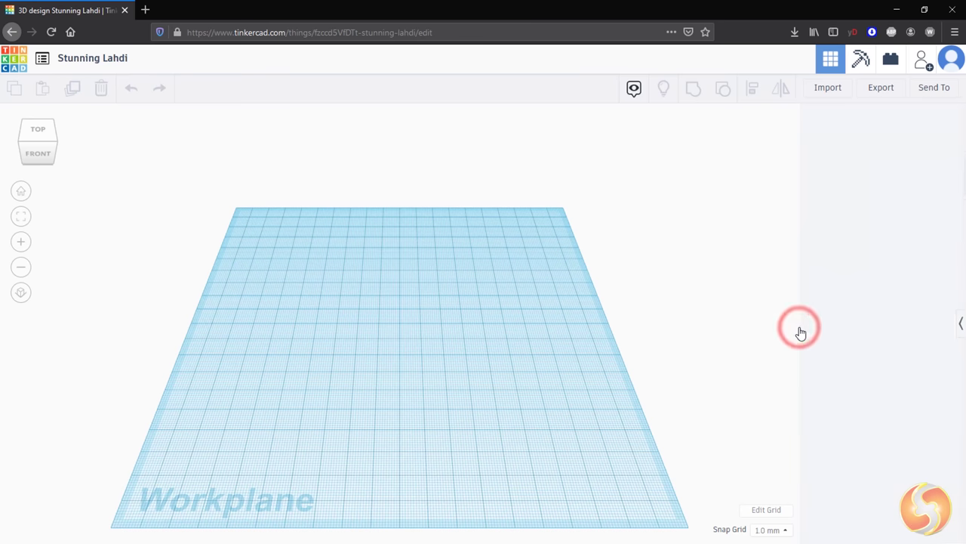
left_click(962, 327)
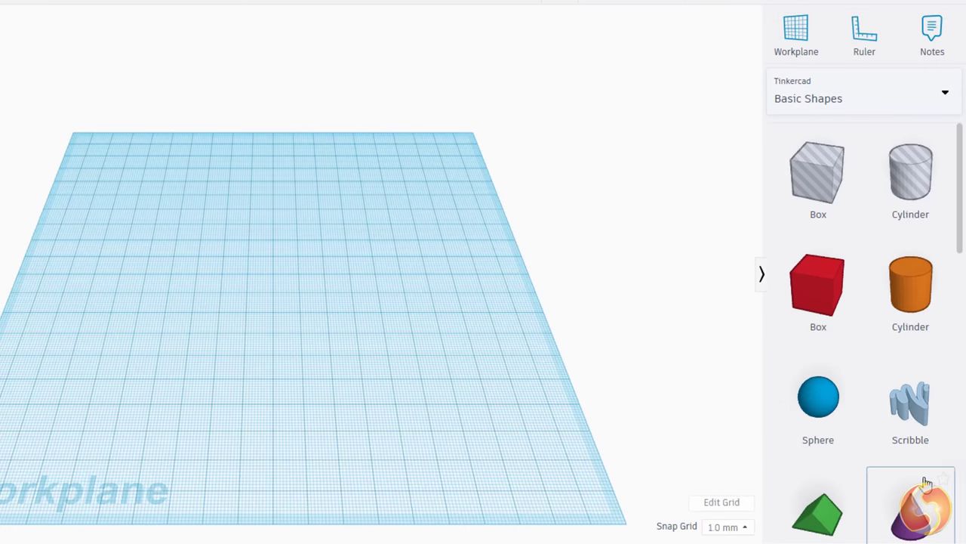
- Browse the Basic Shapes, Text and numbers, and Characters collections, and open the file import
scroll(911, 325, "down", 9)
scroll(912, 339, "down", 3)
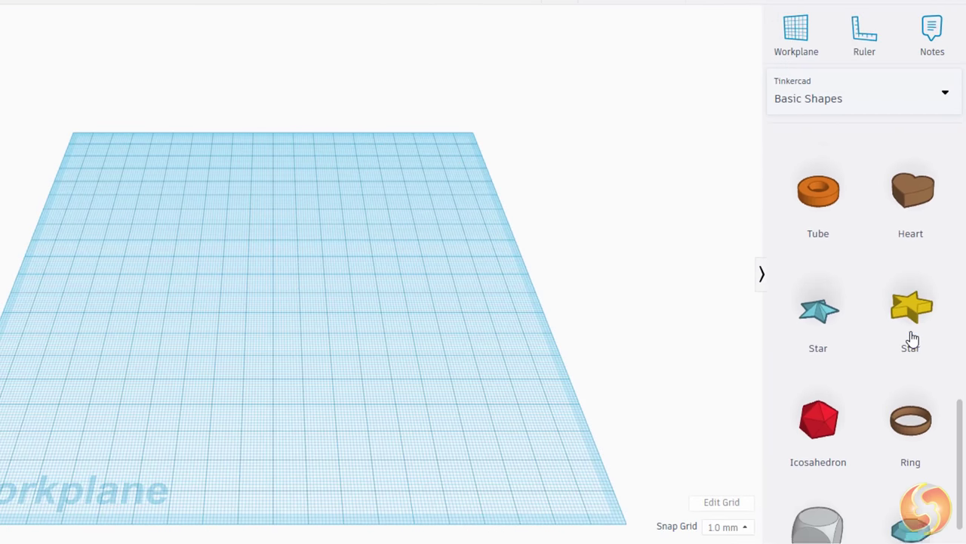
scroll(912, 339, "up", 12)
left_click(853, 97)
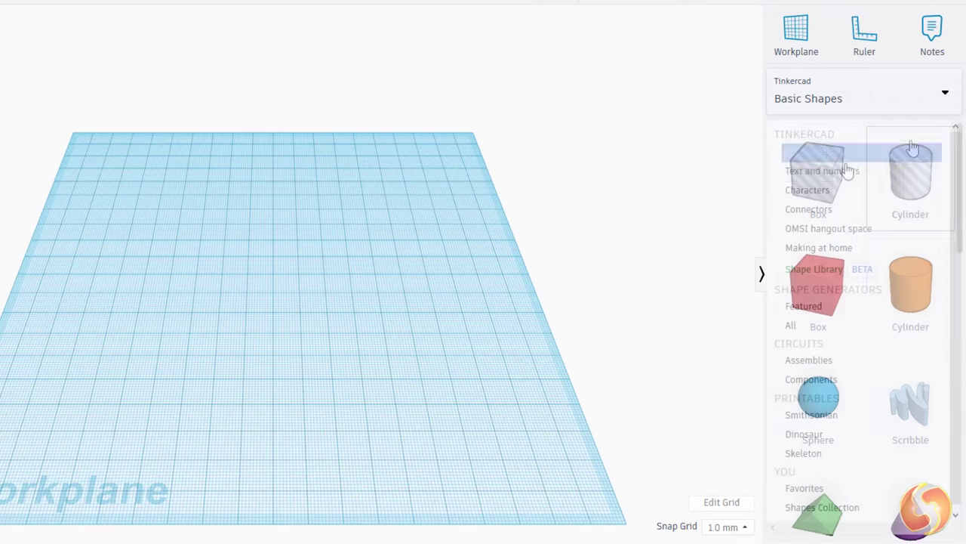
left_click(845, 170)
scroll(935, 300, "down", 12)
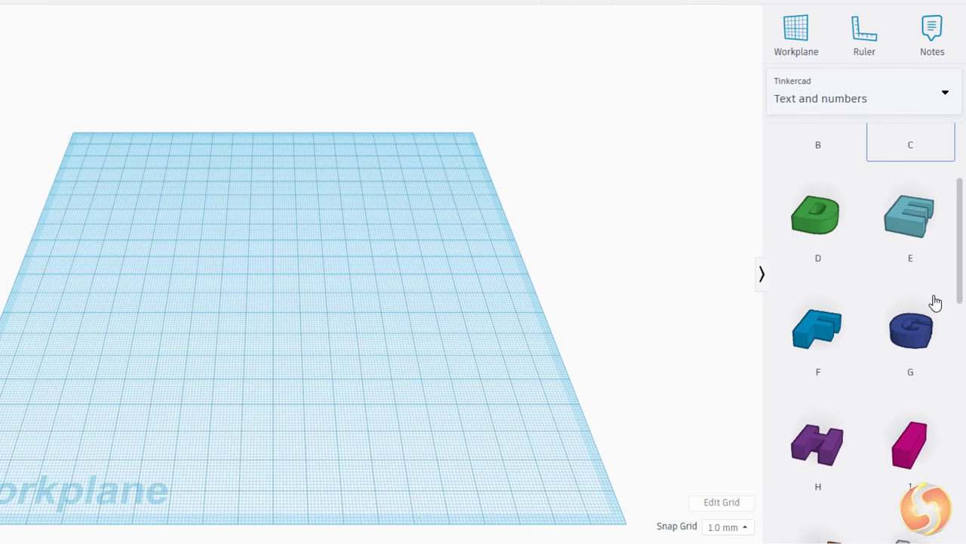
left_click(853, 97)
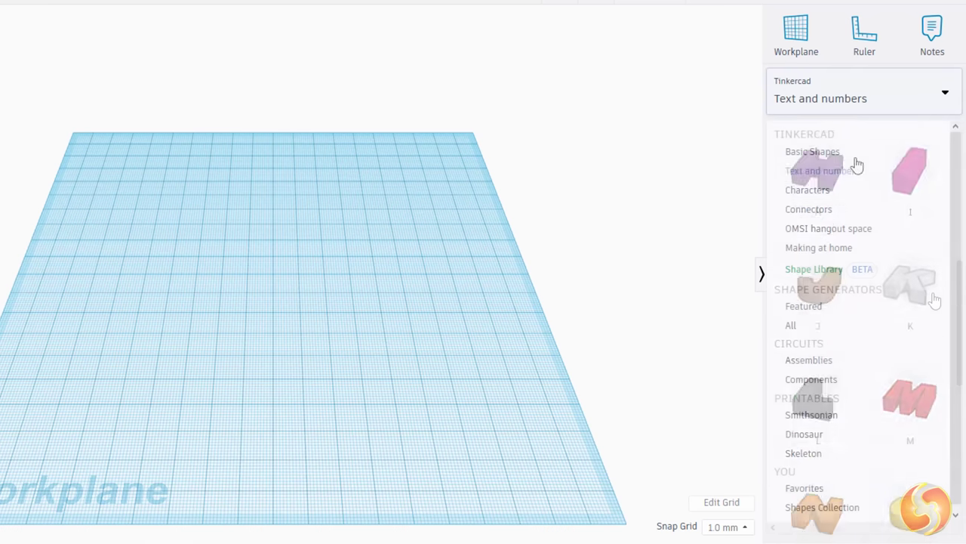
left_click(830, 191)
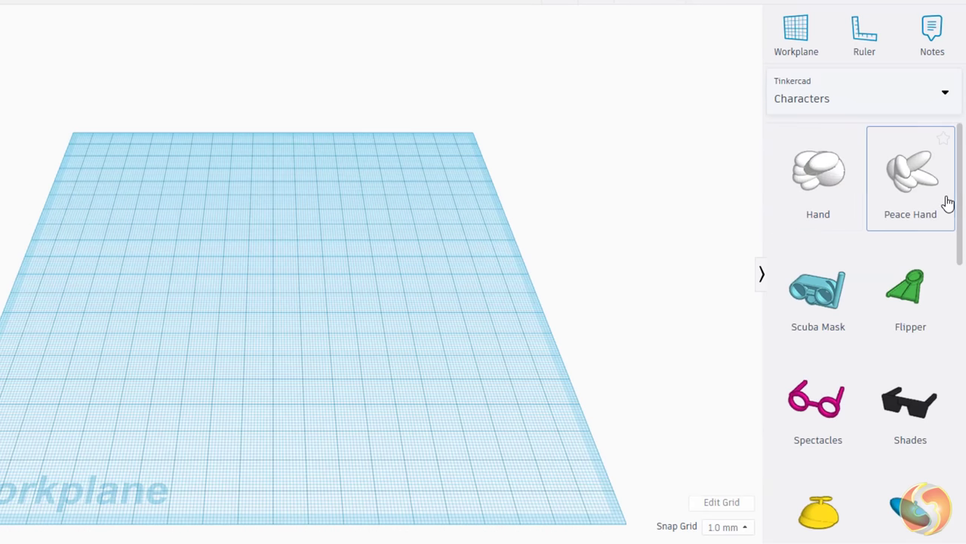
scroll(942, 206, "down", 7)
scroll(940, 216, "down", 3)
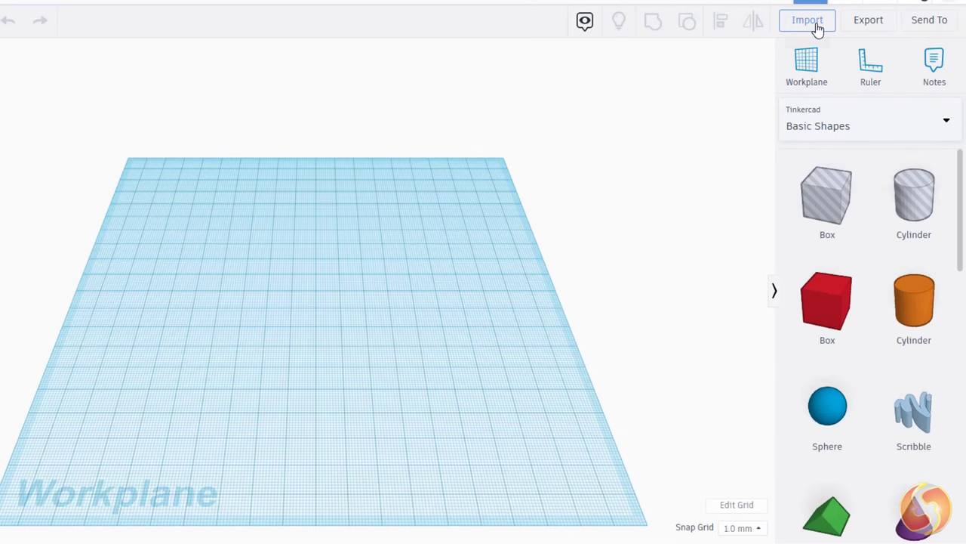
left_click(817, 23)
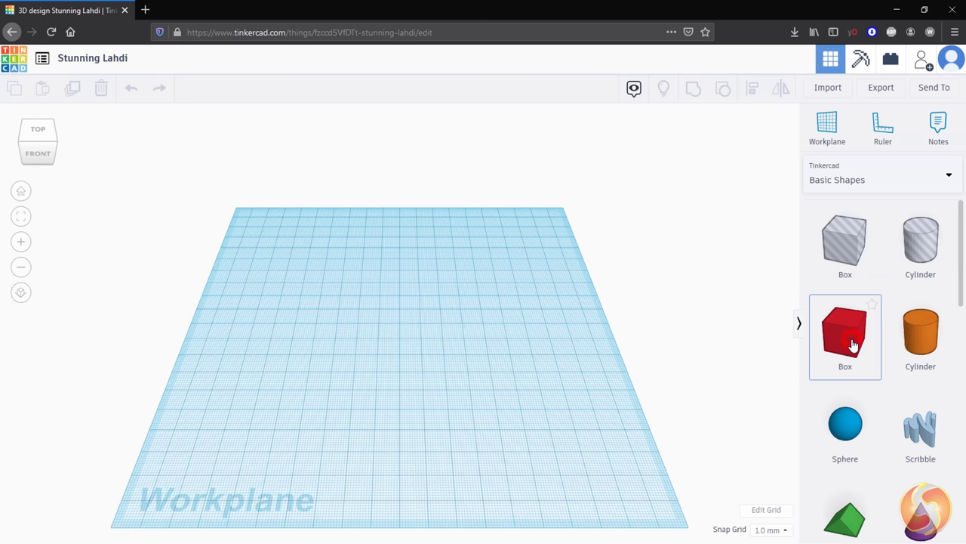
- Place a red solid box from the basic shapes on the workplane
left_click(853, 345)
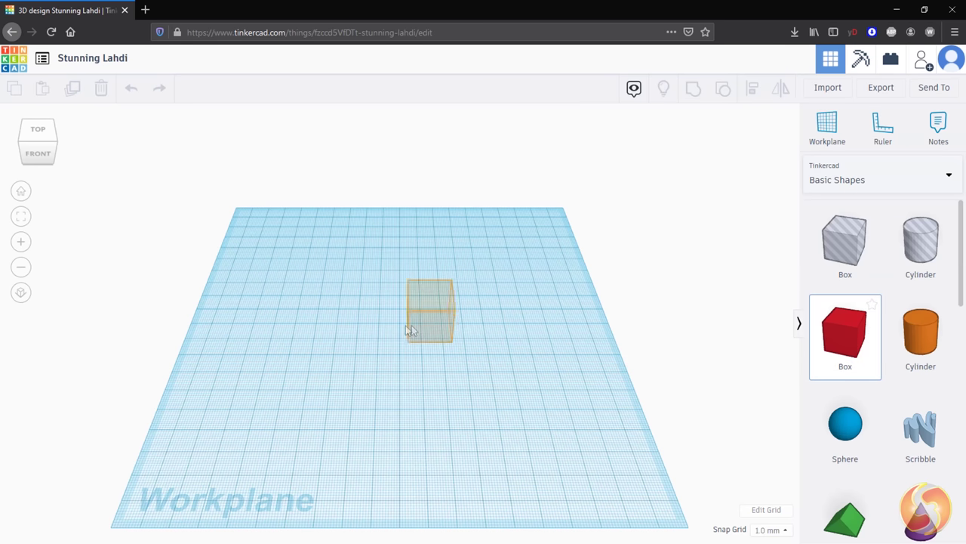
scroll(379, 373, "up", 1)
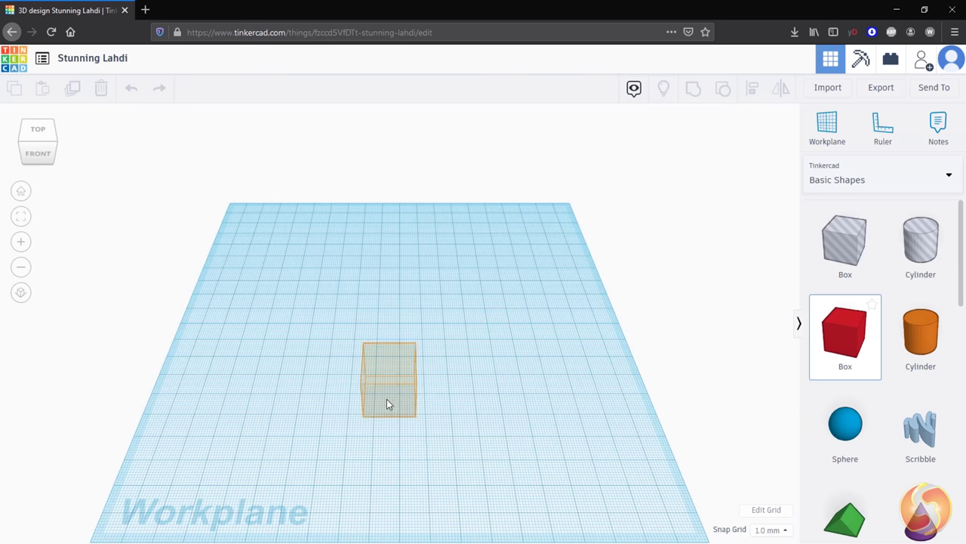
right_click_drag(399, 392, 254, 342)
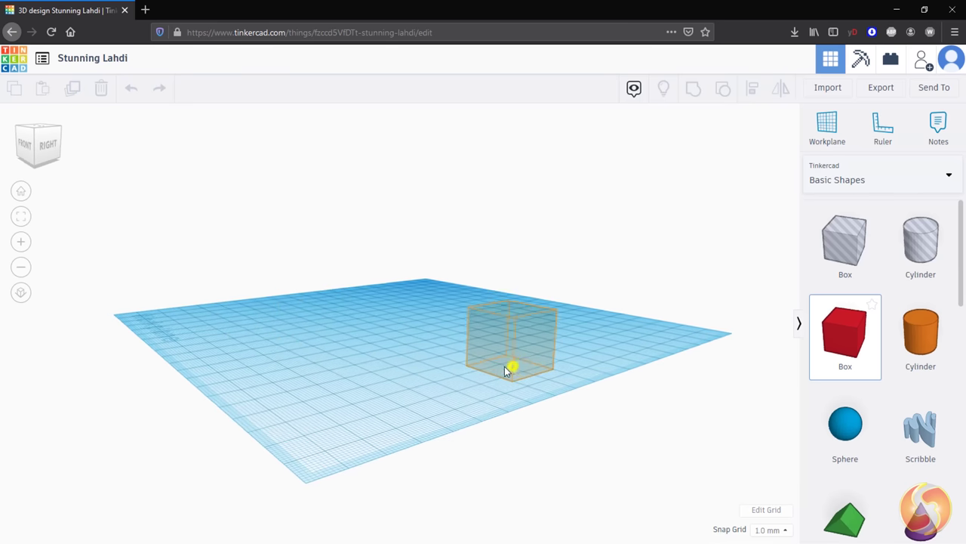
right_click_drag(511, 367, 496, 384)
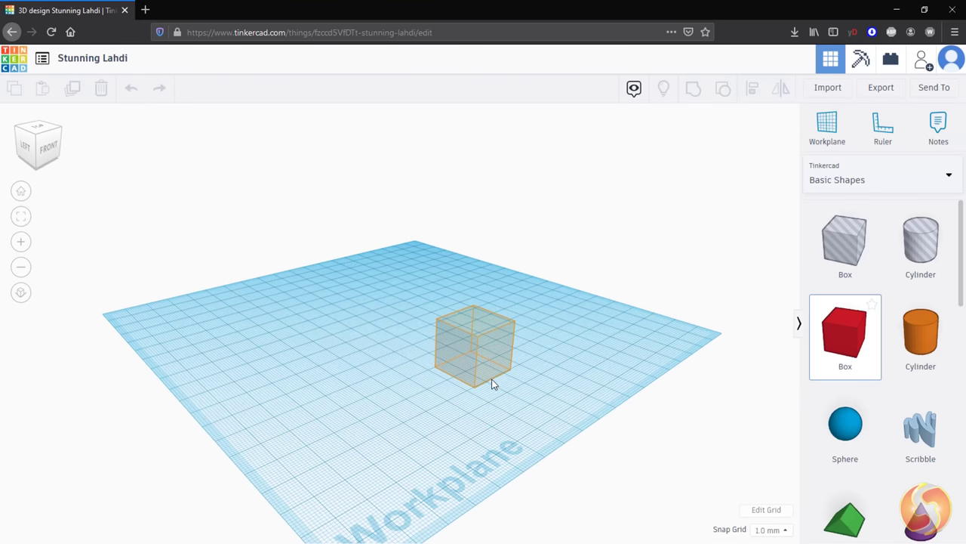
scroll(404, 413, "up", 5)
right_click_drag(403, 412, 423, 414)
scroll(410, 421, "down", 3)
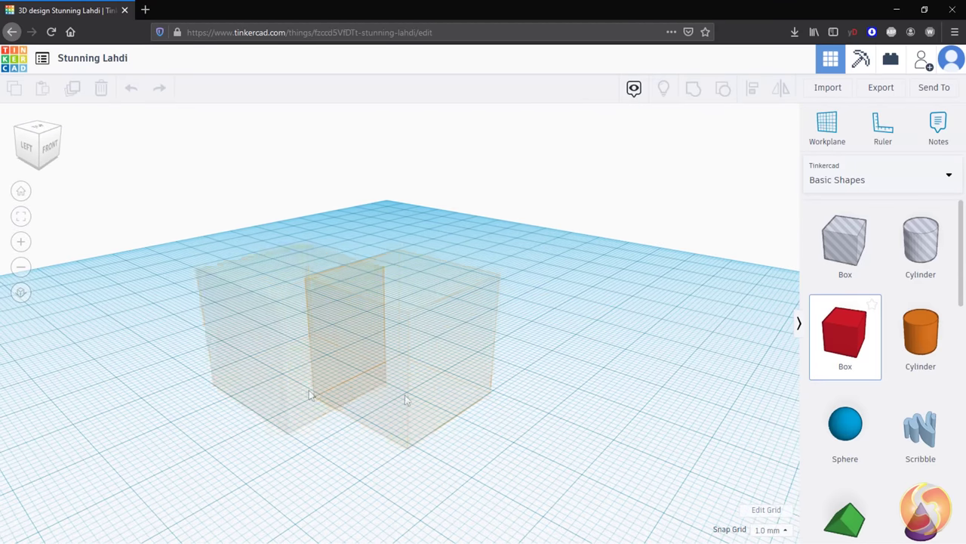
left_click(408, 396)
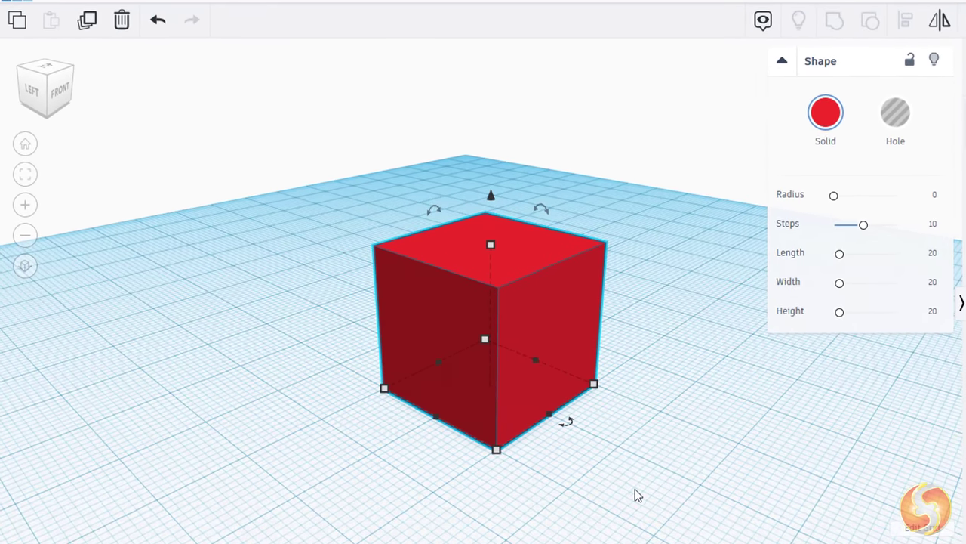
- Reselect the red box and set its steps to 1, length to 19.63, width to 24.23 and height to 17.33
left_click(635, 491)
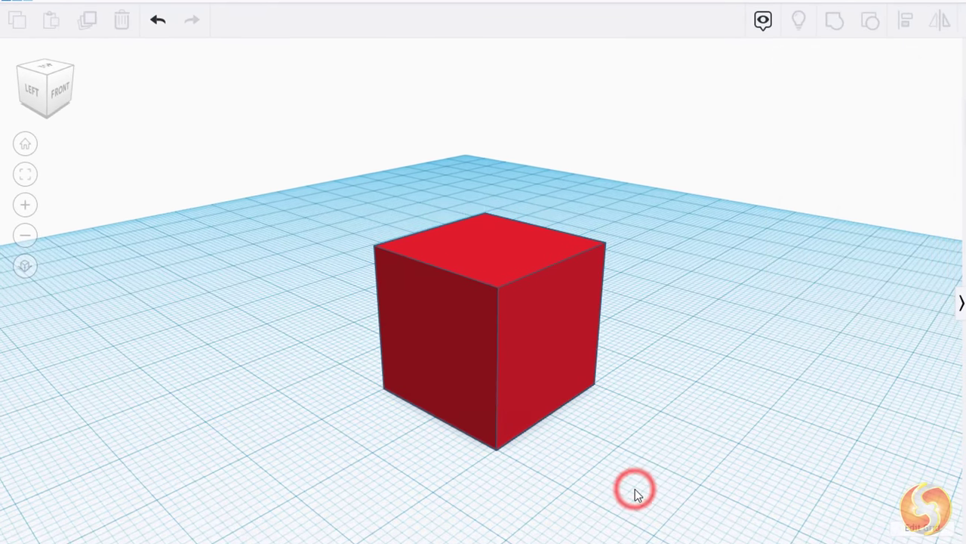
left_click(500, 332)
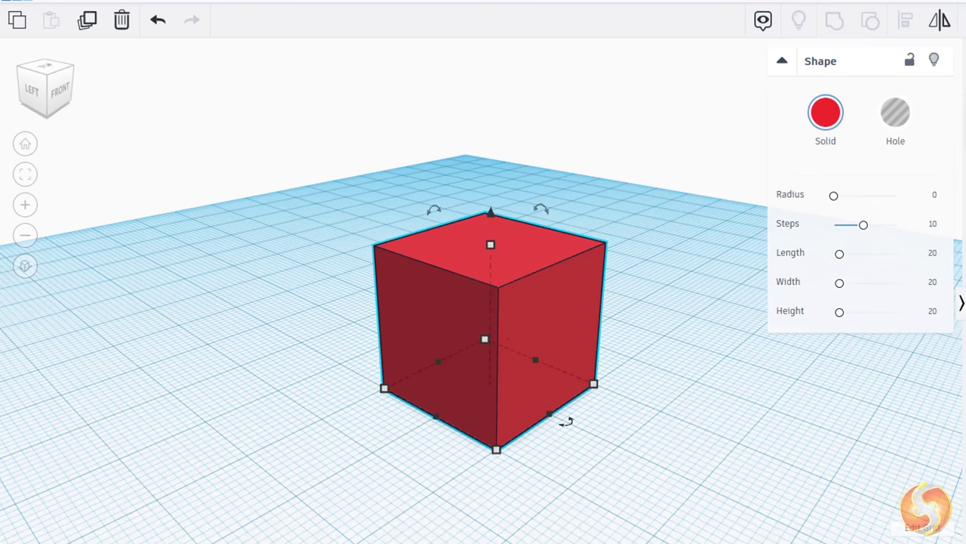
left_click_drag(834, 197, 921, 236)
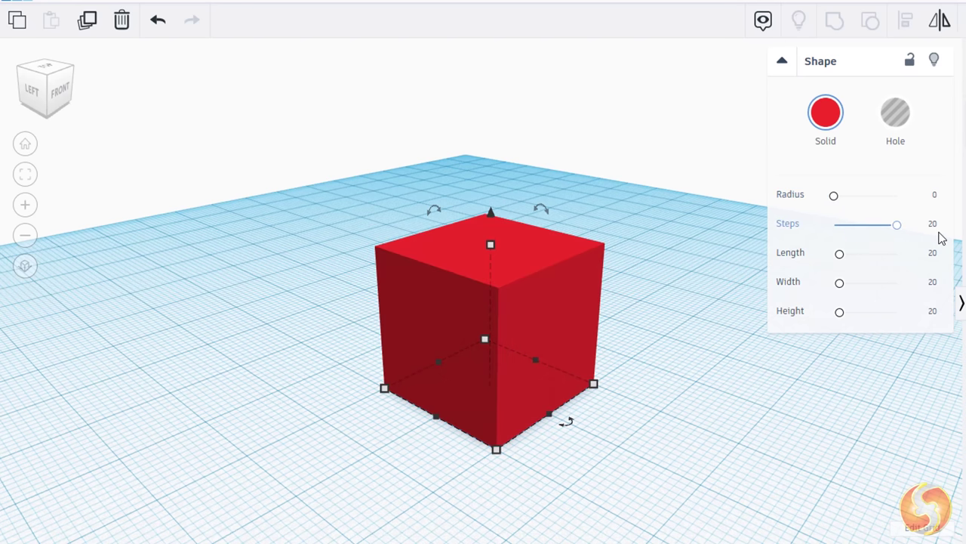
left_click_drag(843, 235, 843, 296)
mouse_move(840, 311)
left_mouse_down()
mouse_move(852, 322)
mouse_move(837, 324)
left_mouse_up()
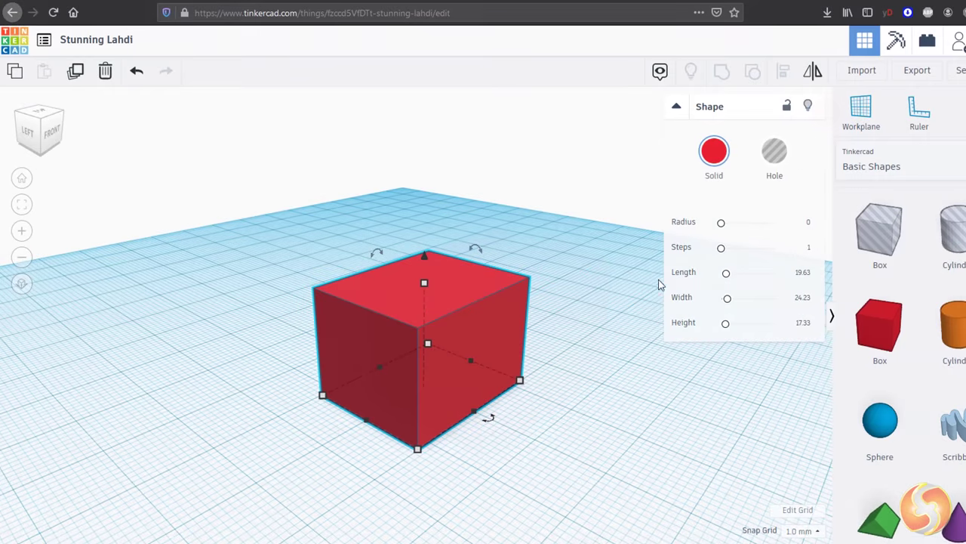
- Recolour the box dark blue and try its transparent and hole appearances before returning it to a solid
left_click(716, 175)
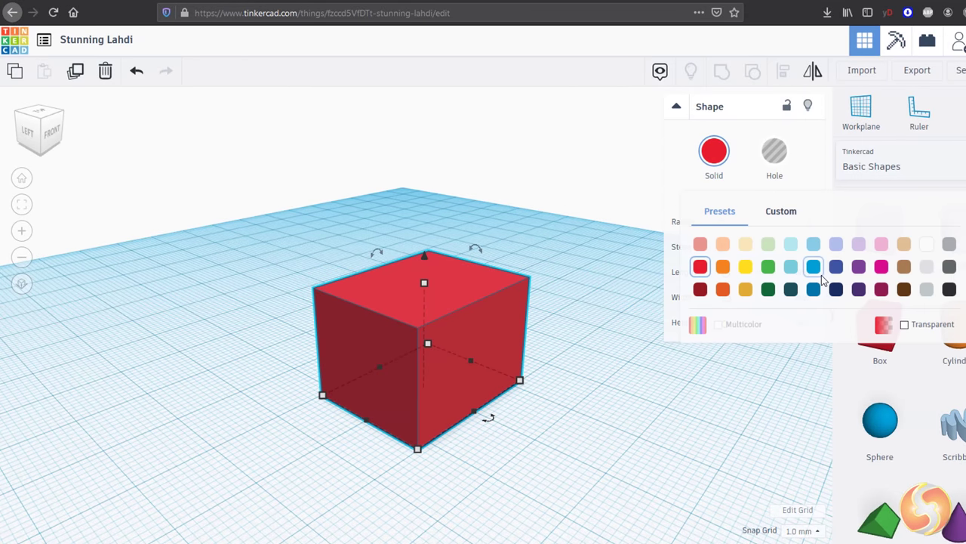
left_click(718, 173)
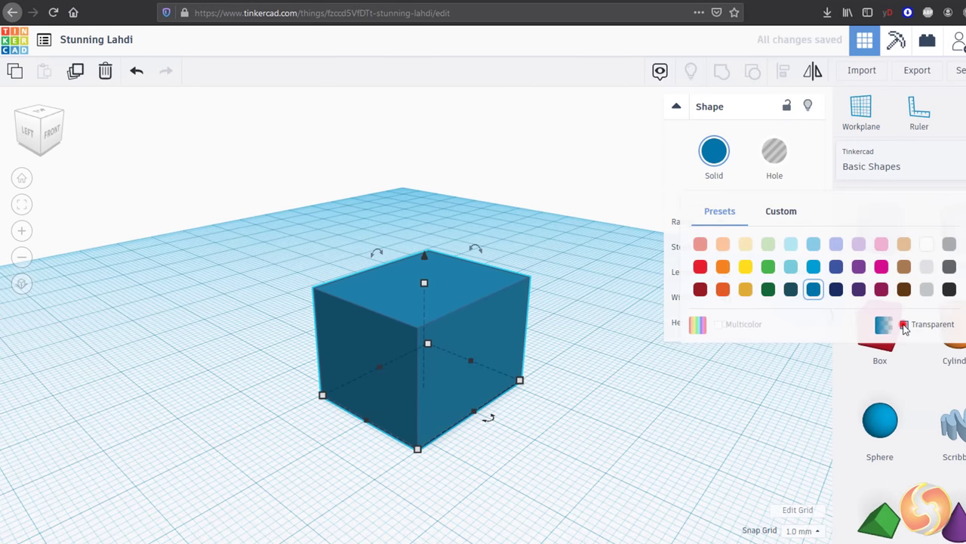
left_click(904, 326)
left_click(883, 330)
left_click(777, 157)
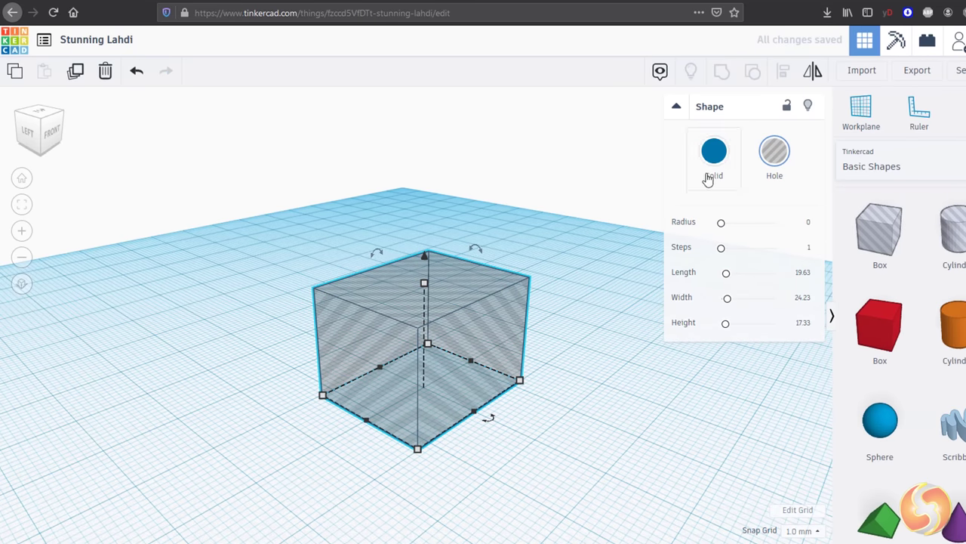
left_click(721, 153)
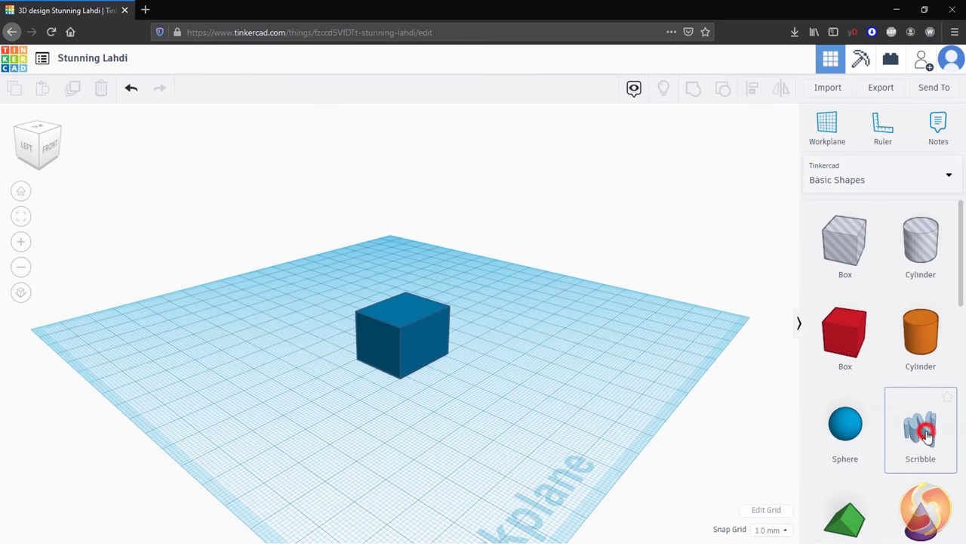
- Place a Scribble shape on the workplane and draw a long wavy line descending diagonally across its drawing grid
mouse_move(889, 429)
left_mouse_down()
mouse_move(475, 393)
mouse_move(366, 438)
left_mouse_up()
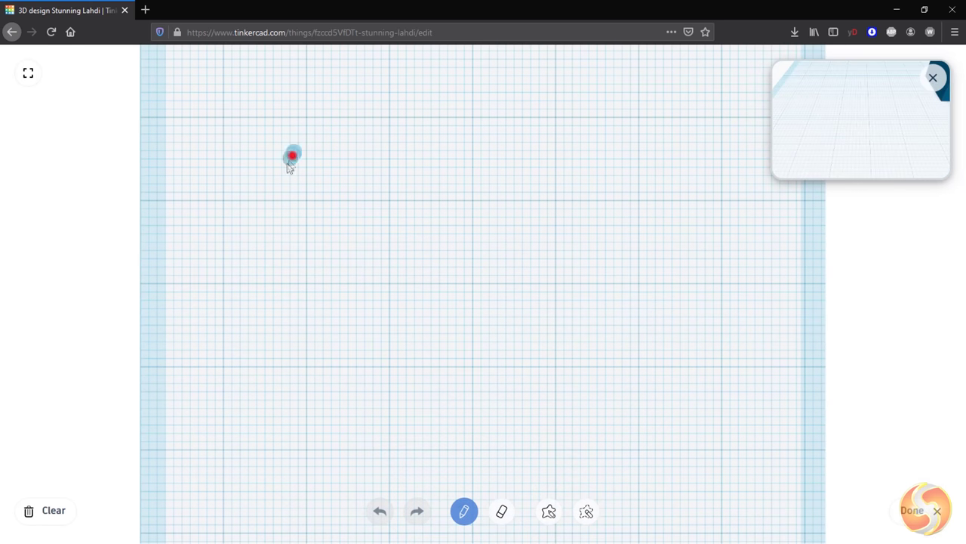
mouse_move(289, 160)
left_mouse_down()
mouse_move(305, 223)
mouse_move(454, 187)
mouse_move(441, 278)
mouse_move(610, 264)
mouse_move(656, 342)
mouse_move(743, 337)
left_mouse_up()
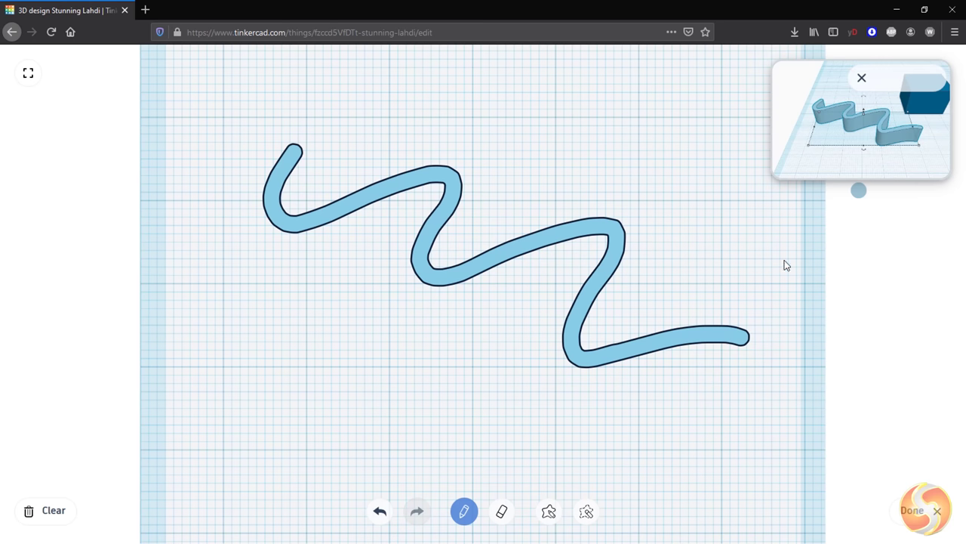
- Erase three diagonal strips from the lower half of the wavy scribble line to break it into separate pieces
left_click(501, 511)
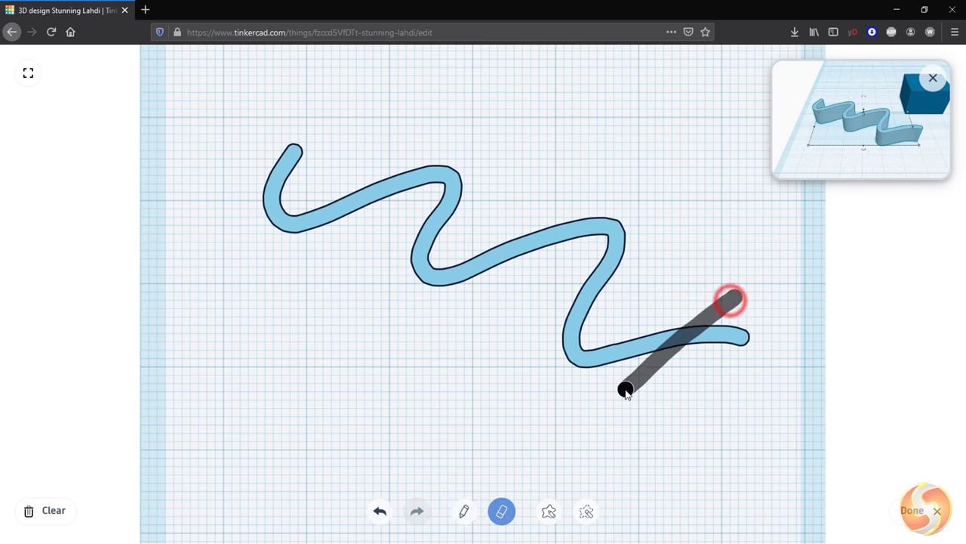
left_click_drag(626, 391, 626, 391)
left_click_drag(647, 280, 539, 320)
mouse_move(601, 181)
left_mouse_down()
mouse_move(554, 229)
mouse_move(509, 318)
left_mouse_up()
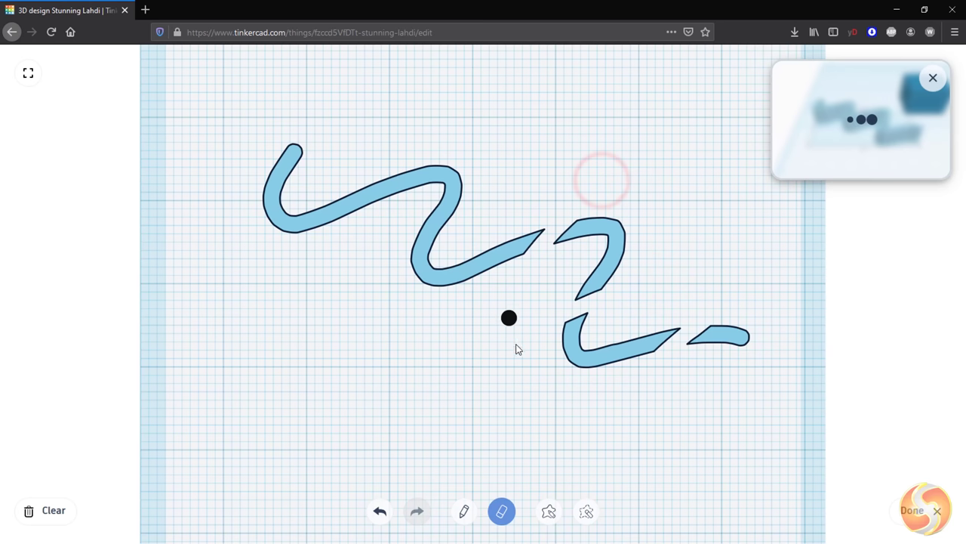
- Draw a filled oval below the wavy line with a spiral erased out of it, and finish the scribble
left_click(549, 511)
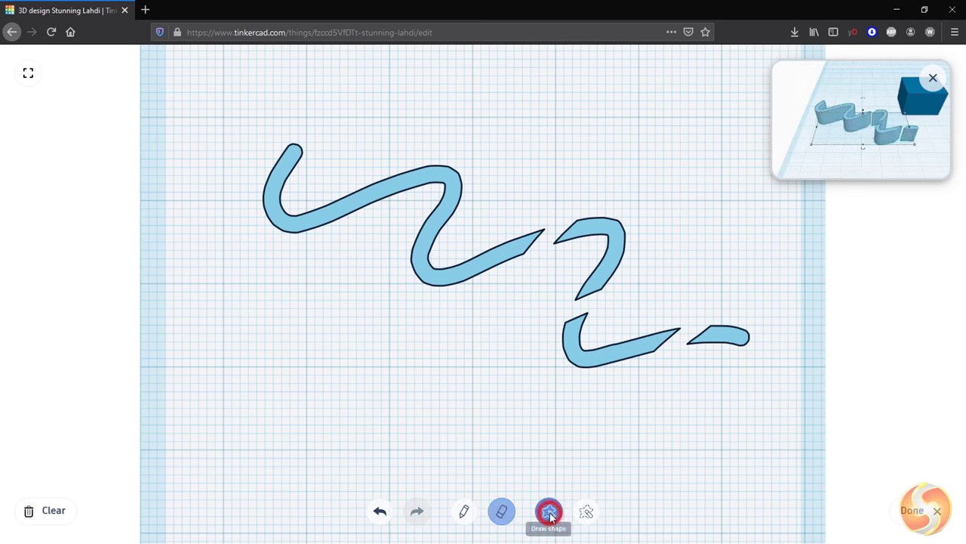
mouse_move(384, 367)
left_mouse_down()
mouse_move(428, 320)
mouse_move(328, 297)
mouse_move(267, 314)
mouse_move(226, 377)
mouse_move(255, 438)
mouse_move(322, 453)
mouse_move(402, 432)
mouse_move(428, 388)
mouse_move(426, 327)
left_mouse_up()
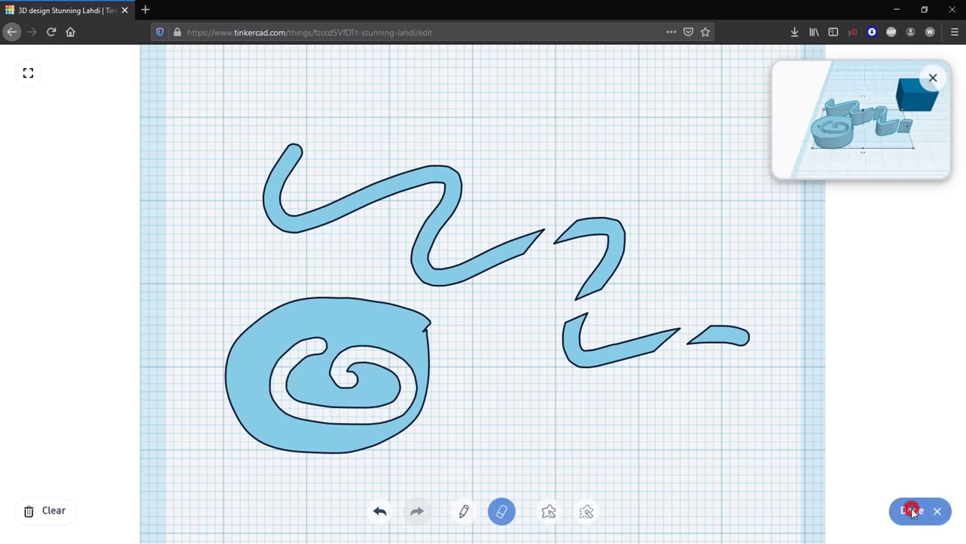
left_click(912, 511)
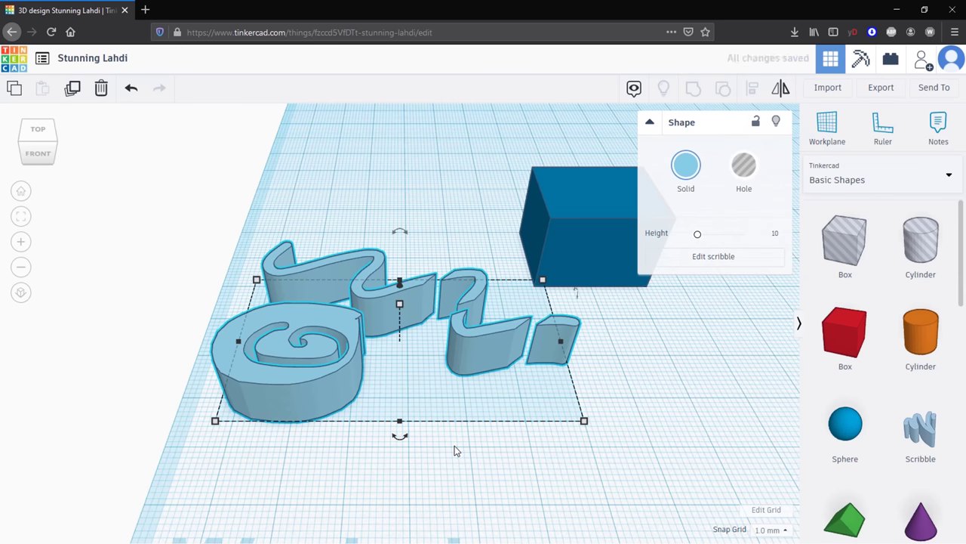
- Focus the view on the blue box and the scribble in turn, zooming in and out
left_click(575, 234)
scroll(574, 236, "up", 2)
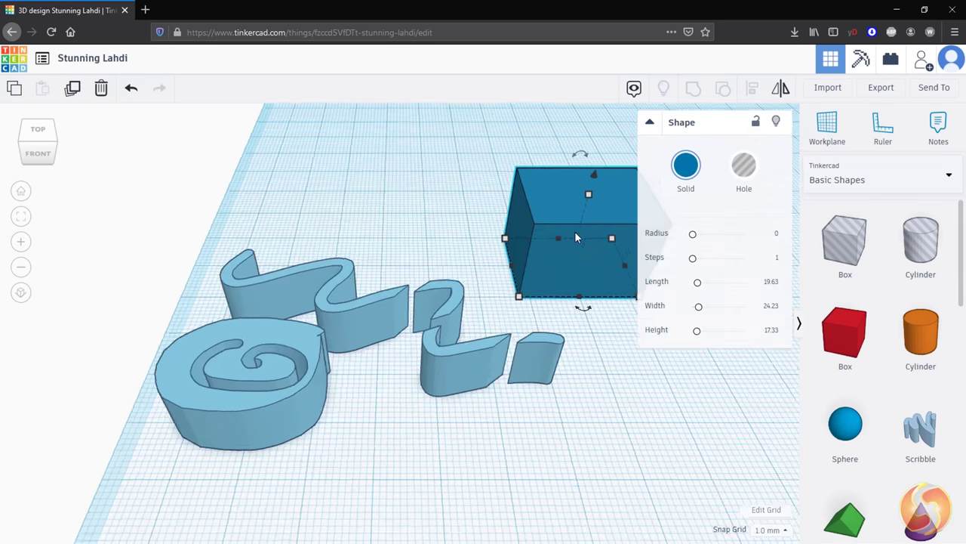
key("f")
scroll(574, 239, "down", 3)
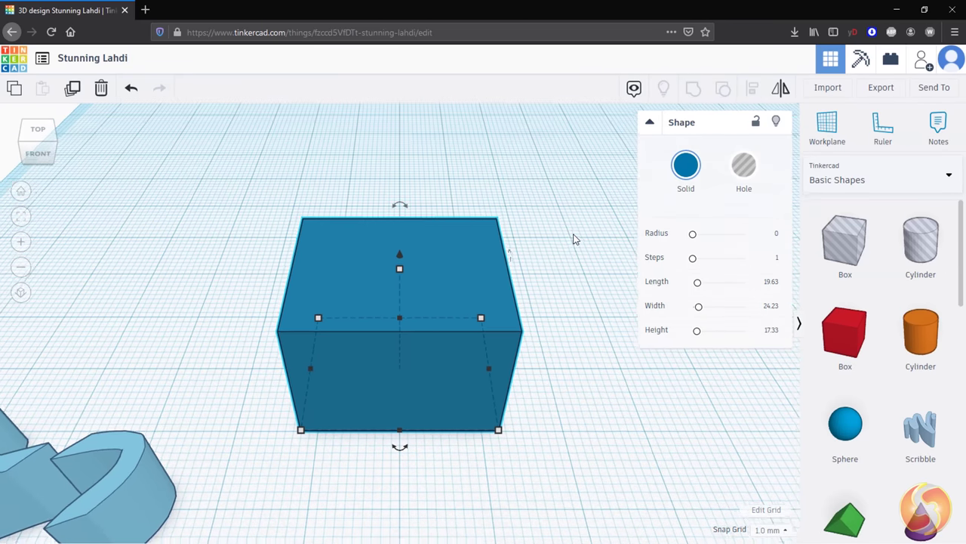
scroll(552, 265, "up", 3)
scroll(550, 265, "down", 3)
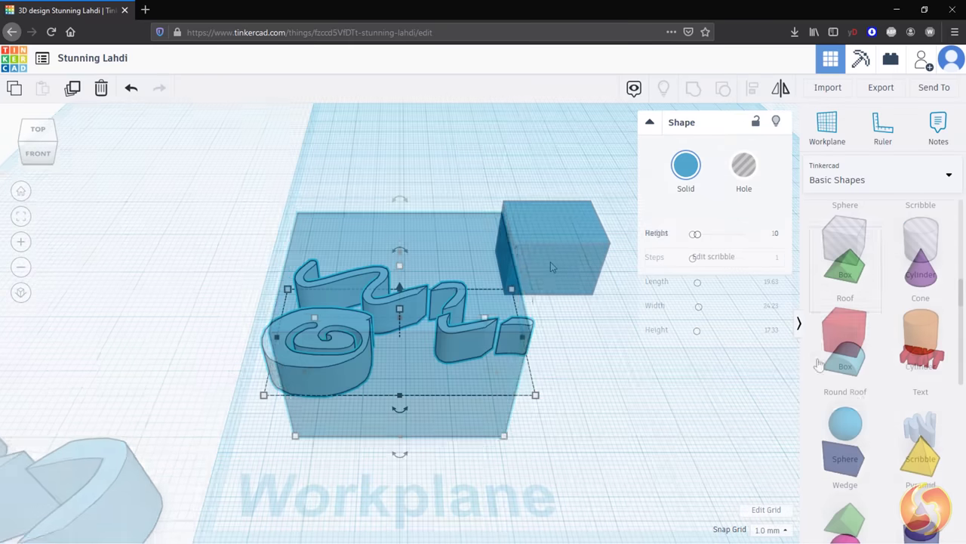
- Place a Text shape in front of the blue box, colour it yellow and set its text to Hello
scroll(928, 367, "down", 3)
mouse_move(927, 367)
left_mouse_down()
mouse_move(671, 387)
mouse_move(718, 401)
left_mouse_up()
key("f")
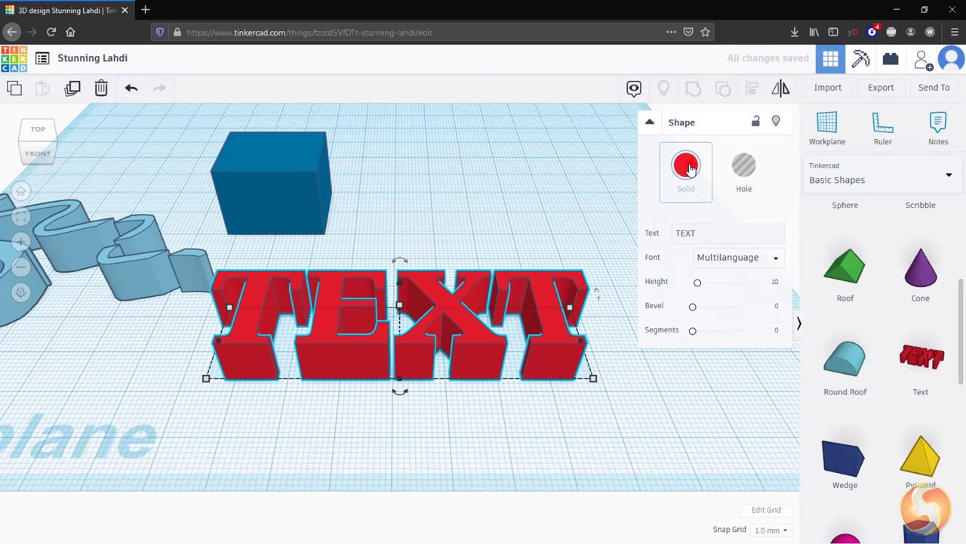
left_click(687, 167)
left_click(716, 276)
double_click(683, 233)
type("Hello")
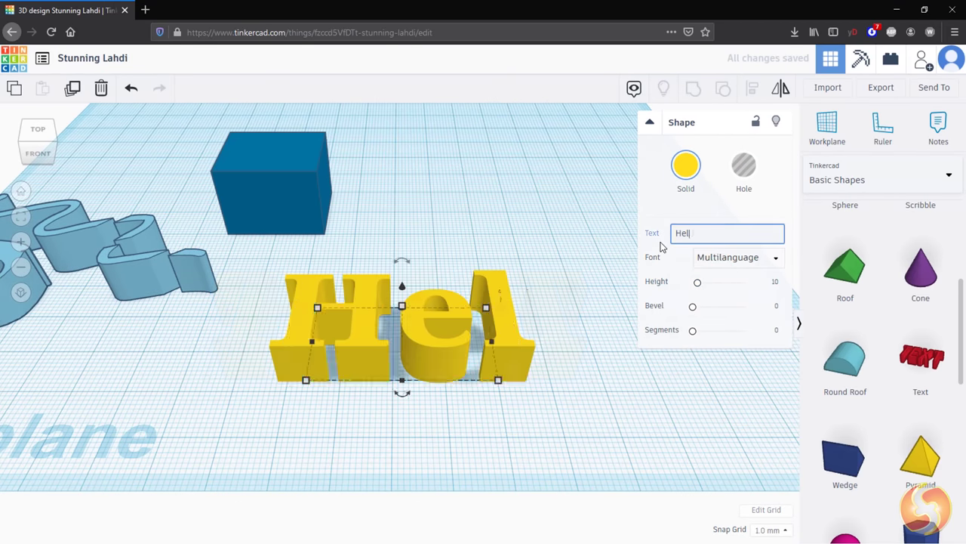
- Try the Sans font on the Hello text before giving it a serif font and a smaller height
left_click(748, 257)
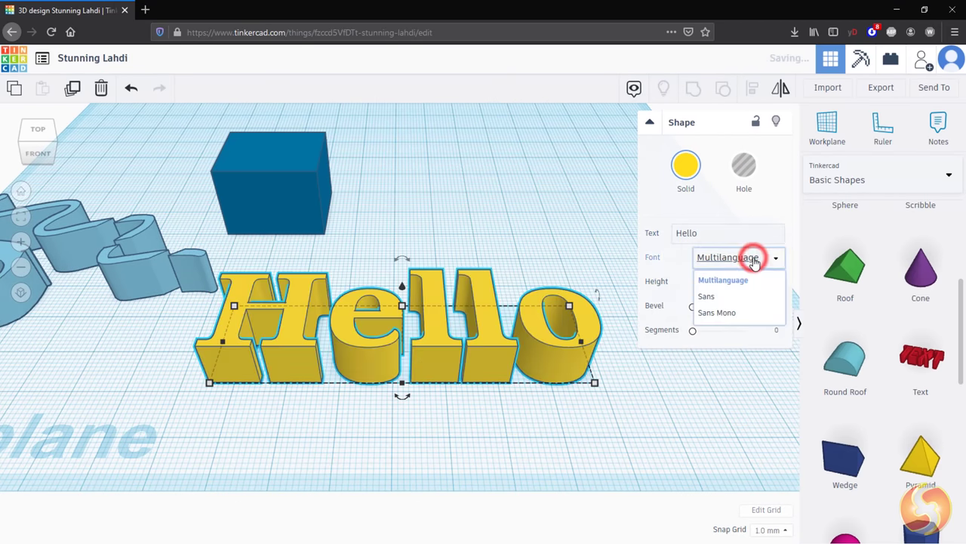
left_click(723, 295)
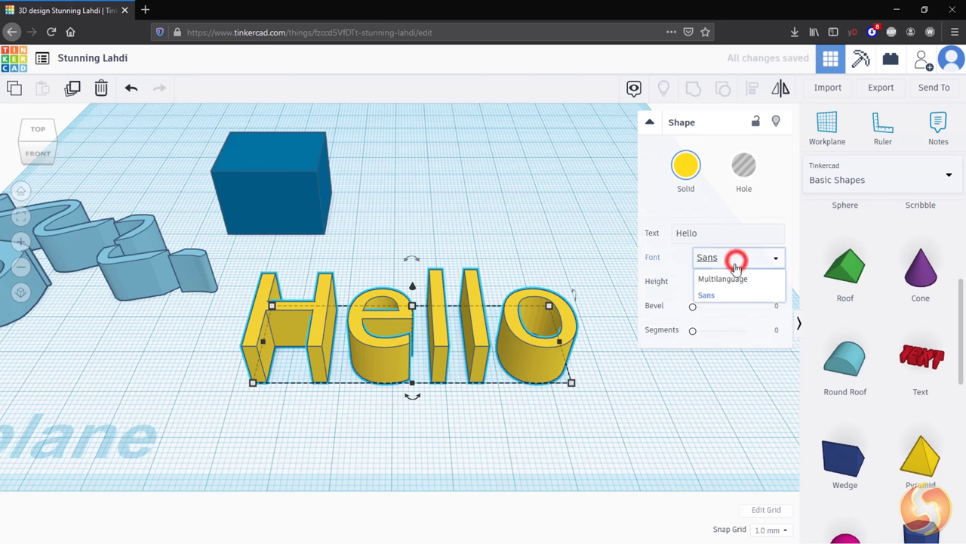
left_click(729, 320)
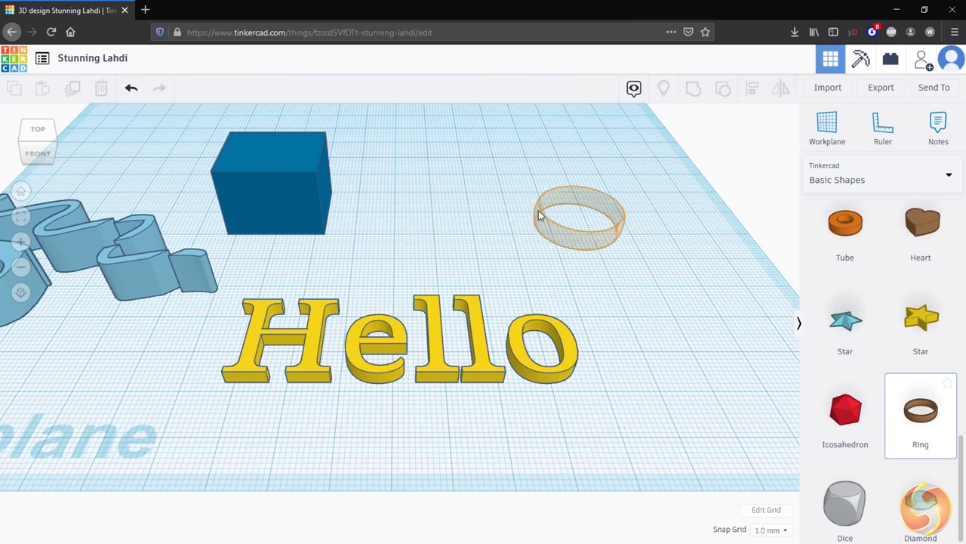
- Place a Ring behind the Hello text and bend its profile curve into an S-shaped cross-section
left_click(499, 231)
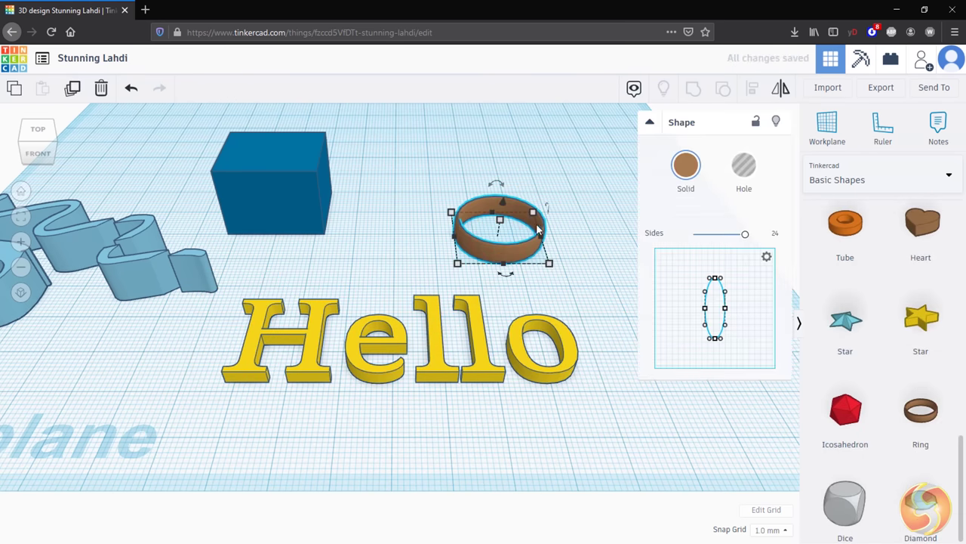
key("f")
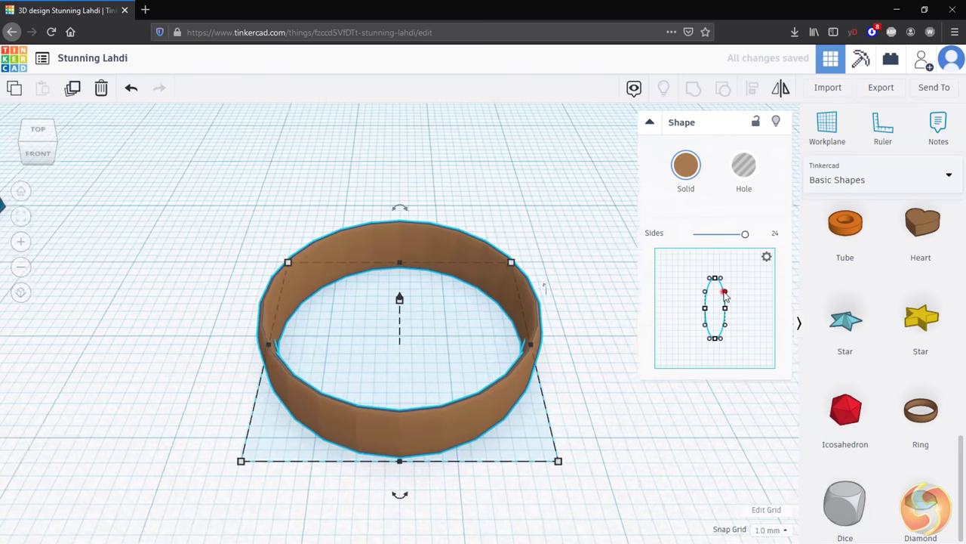
mouse_move(724, 296)
left_mouse_down()
mouse_move(718, 288)
mouse_move(745, 317)
mouse_move(751, 311)
mouse_move(722, 306)
mouse_move(731, 302)
left_mouse_up()
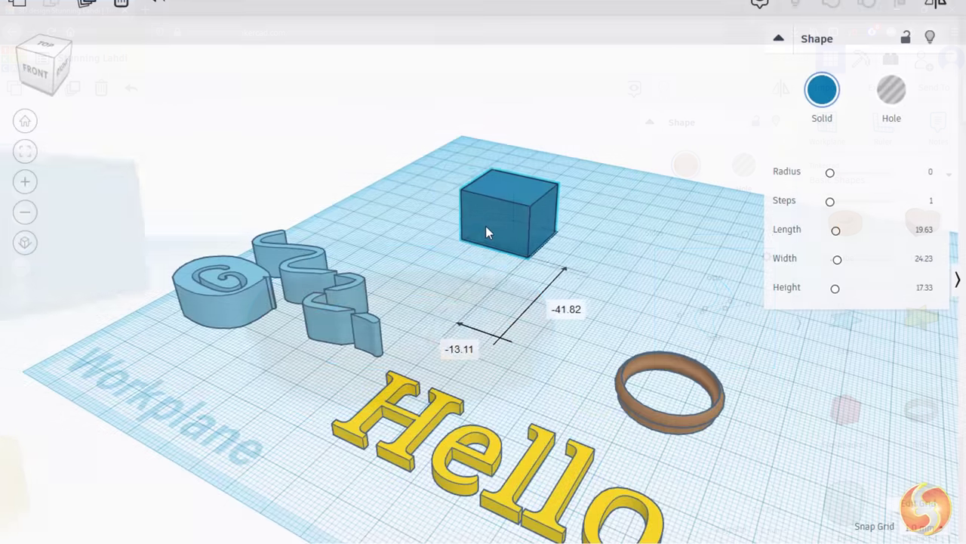
- Reposition the blue box and the ring on the workplane, leaving the box between the scribble and the ring
left_click_drag(486, 227, 490, 302)
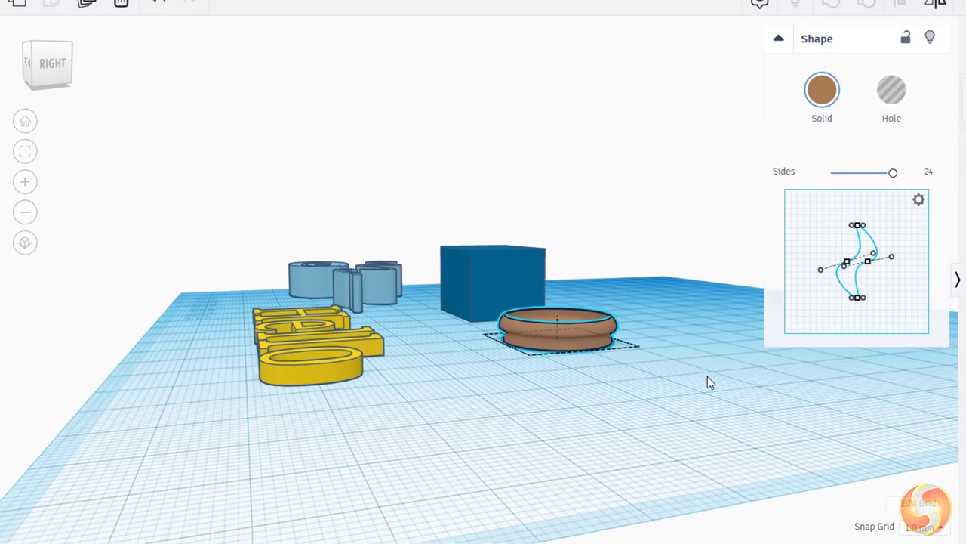
left_click(577, 339)
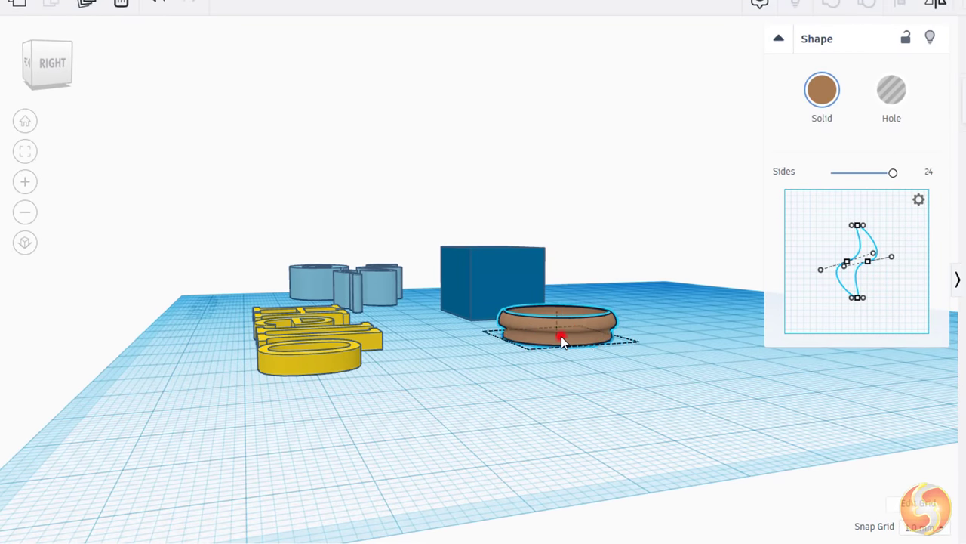
left_click_drag(561, 338, 561, 364)
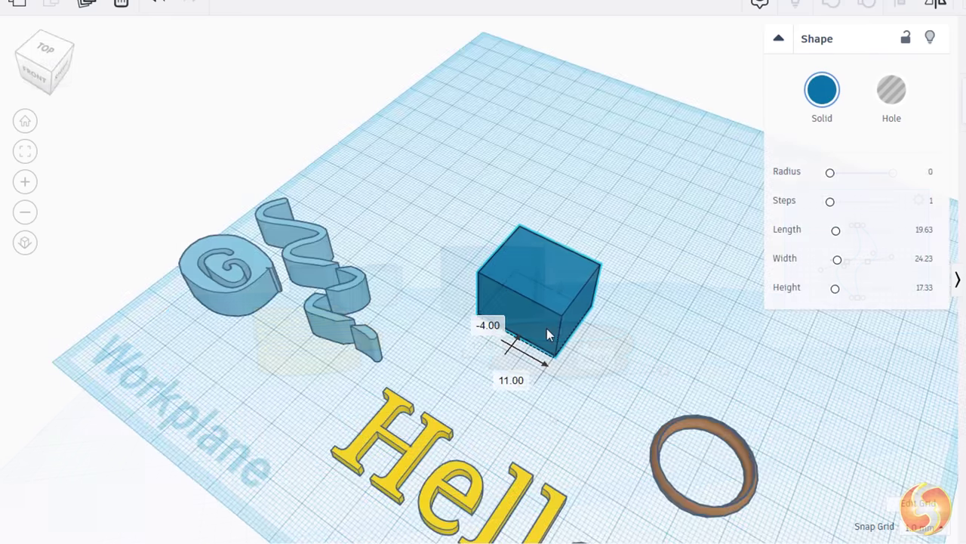
left_click_drag(546, 330, 616, 336)
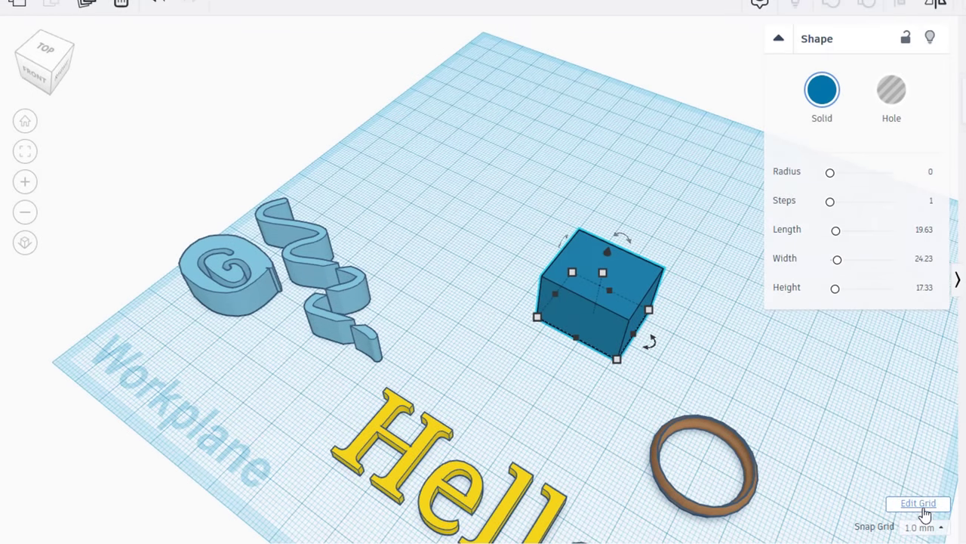
- Try inches as the grid units, return to millimetres, and update the grid with a custom width of 300 mm
left_click(919, 504)
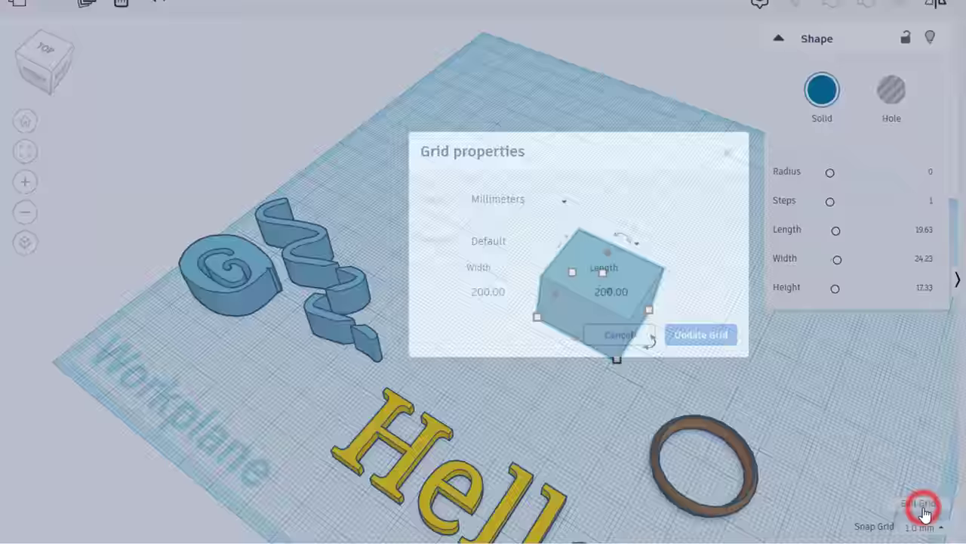
left_click(521, 199)
left_click(520, 246)
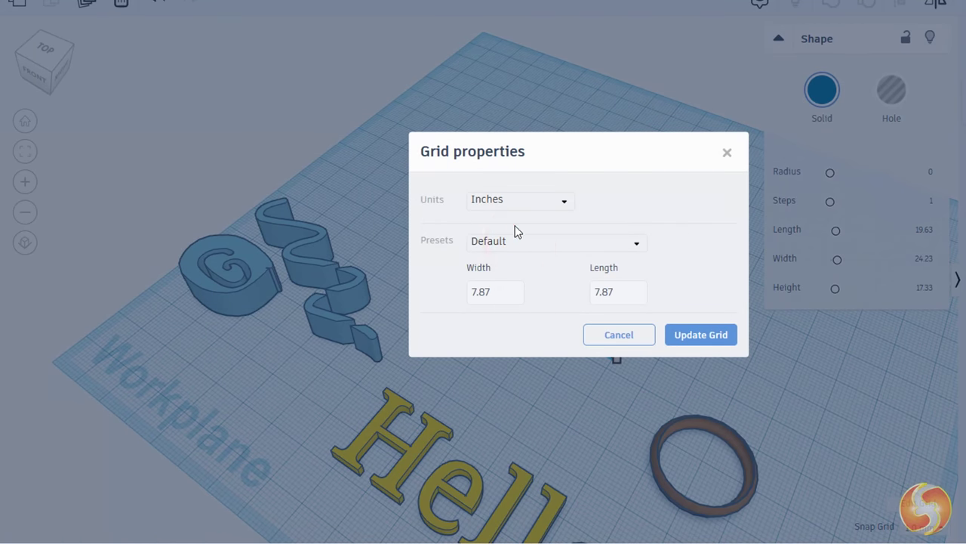
left_click(618, 291)
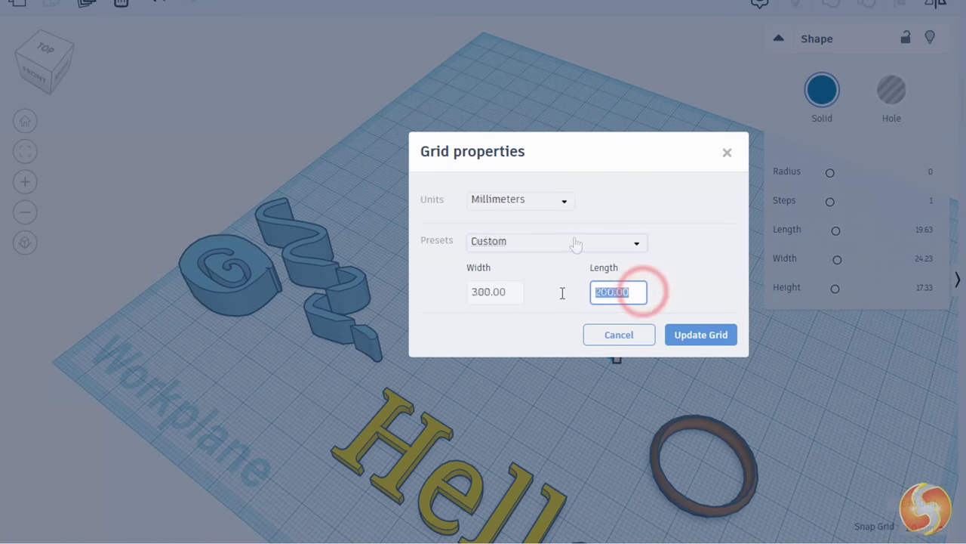
left_click(702, 336)
- Make two copies of the blue box, one towards the scribble and one 50 mm behind the original
scroll(689, 317, "down", 6)
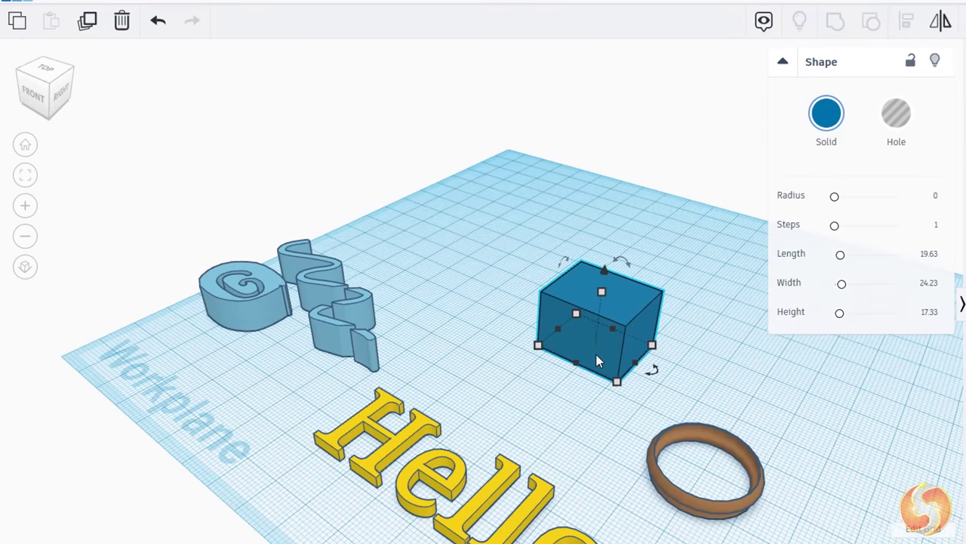
left_click_drag(581, 352, 448, 285)
left_click_drag(597, 315, 664, 245, "alt")
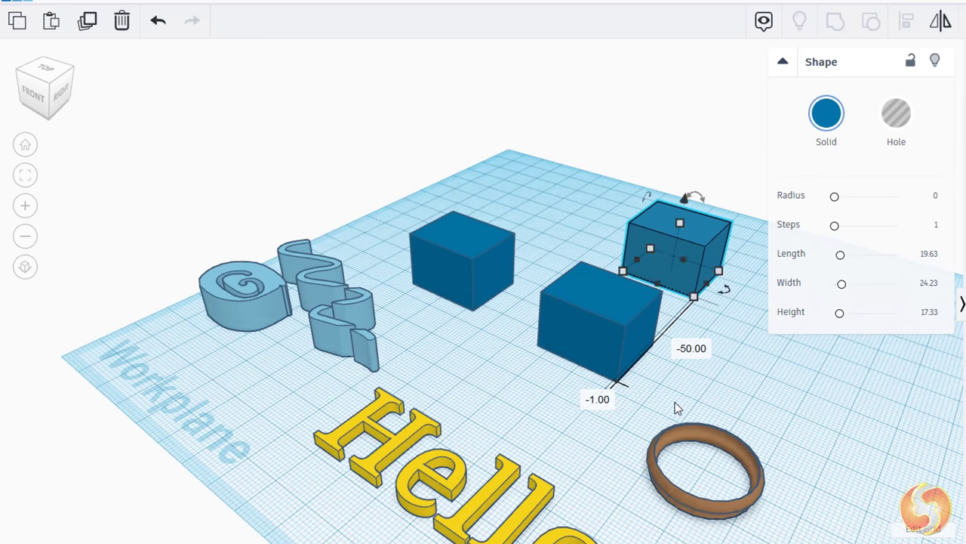
- Undo and redo the last box duplication, and delete that rear copy
left_click(157, 24)
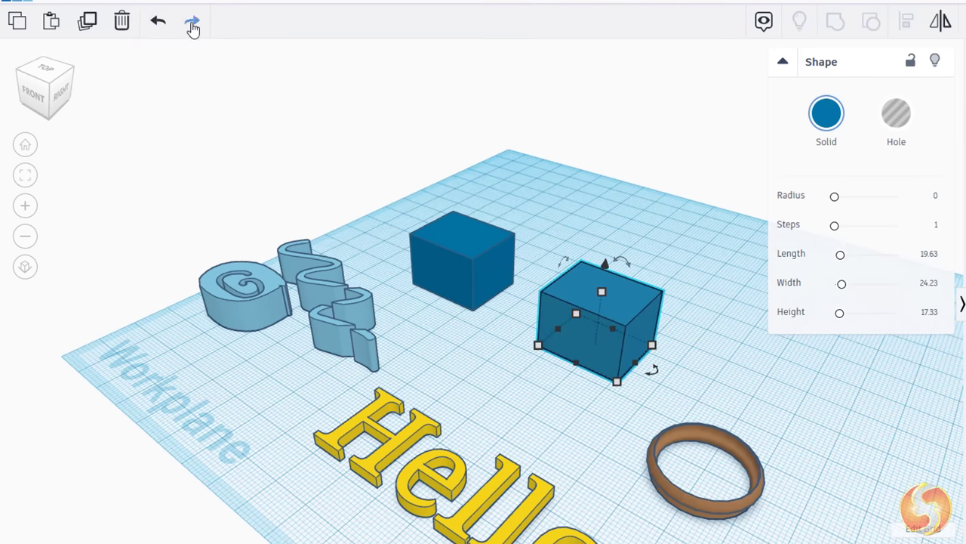
left_click(193, 24)
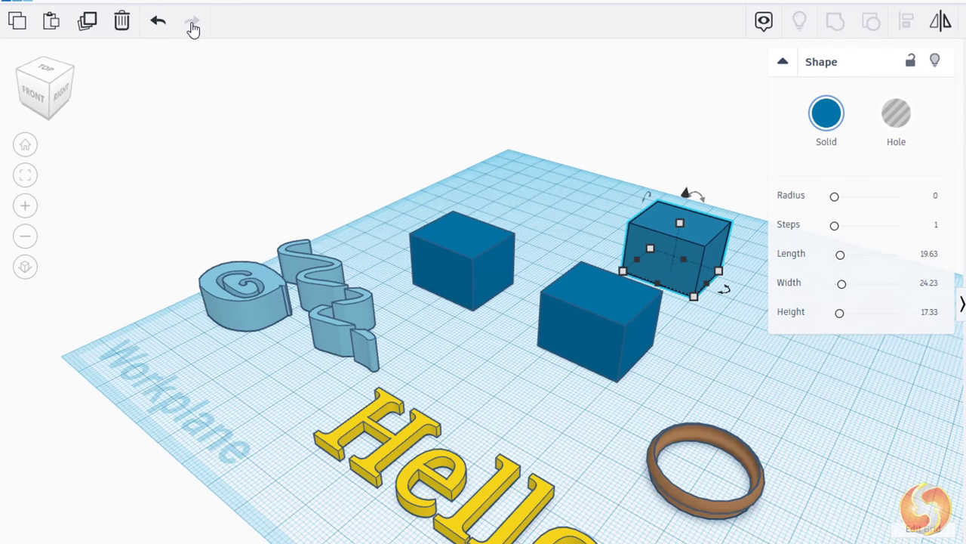
left_click(123, 24)
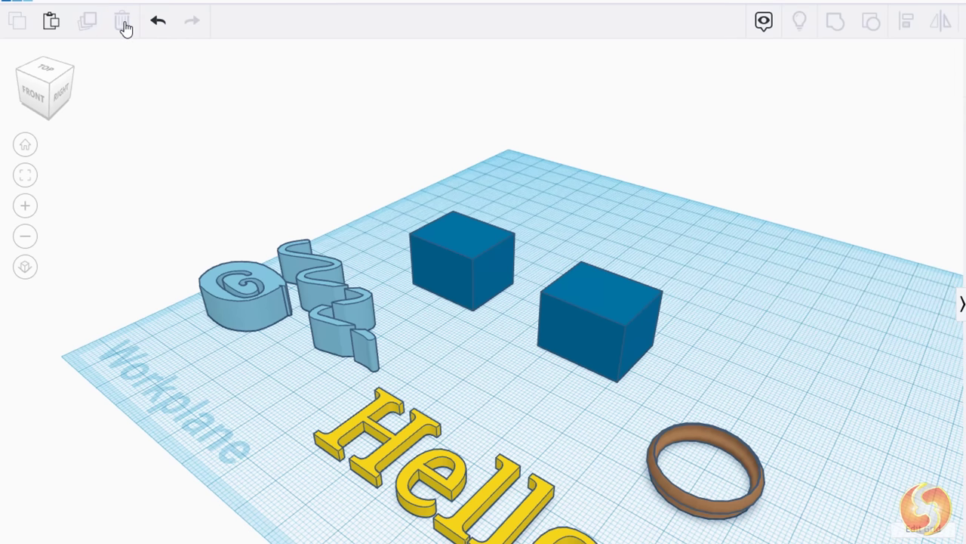
- Delete the copied blue box beside the scribble, keeping the box nearer the ring
left_click(455, 249)
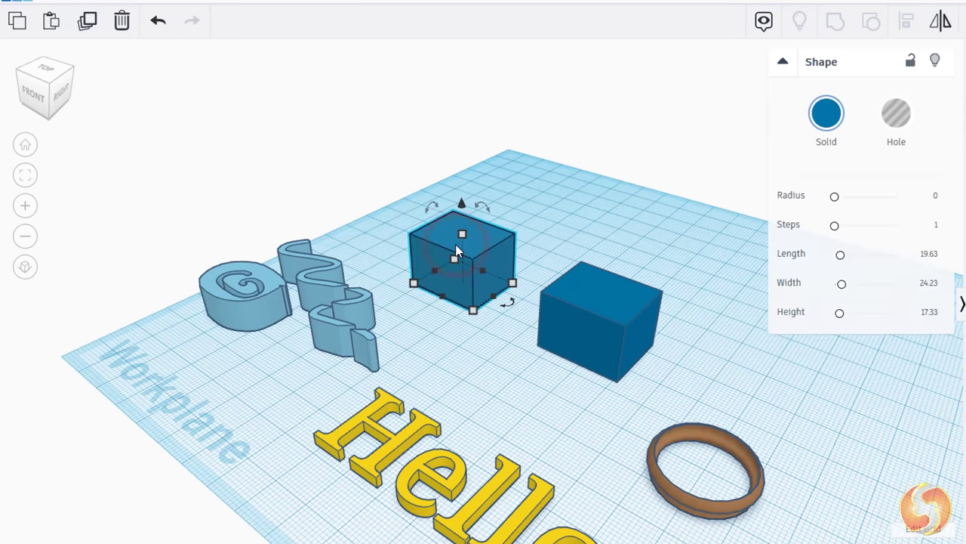
left_click(470, 315)
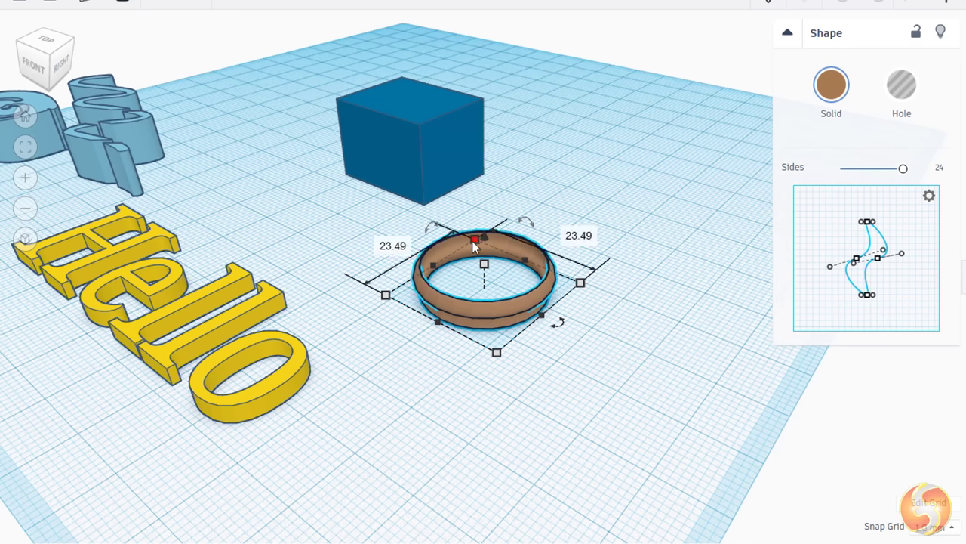
- Resize the ring on the workplane by its side and corner handles to about 24.5 by 28 mm
scroll(539, 355, "up", 2)
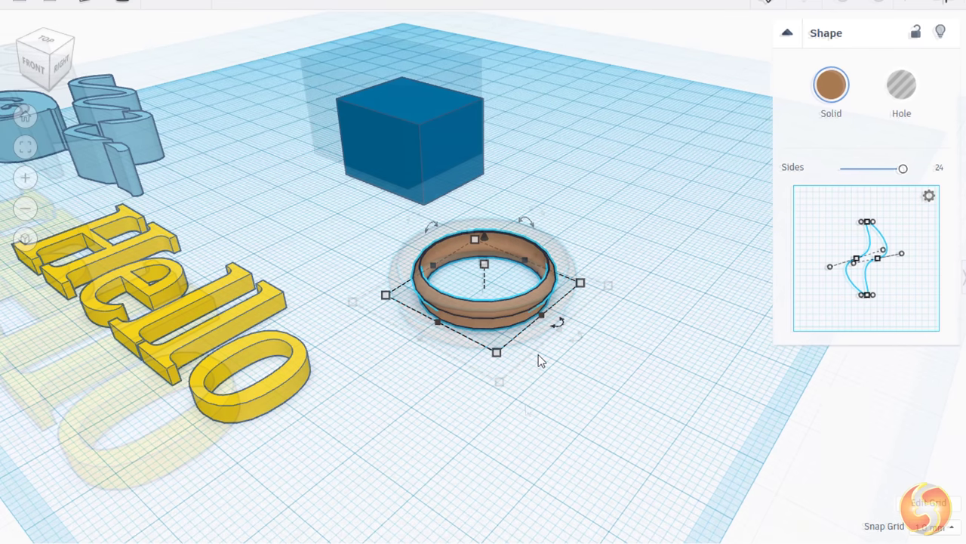
left_click_drag(500, 386, 611, 419)
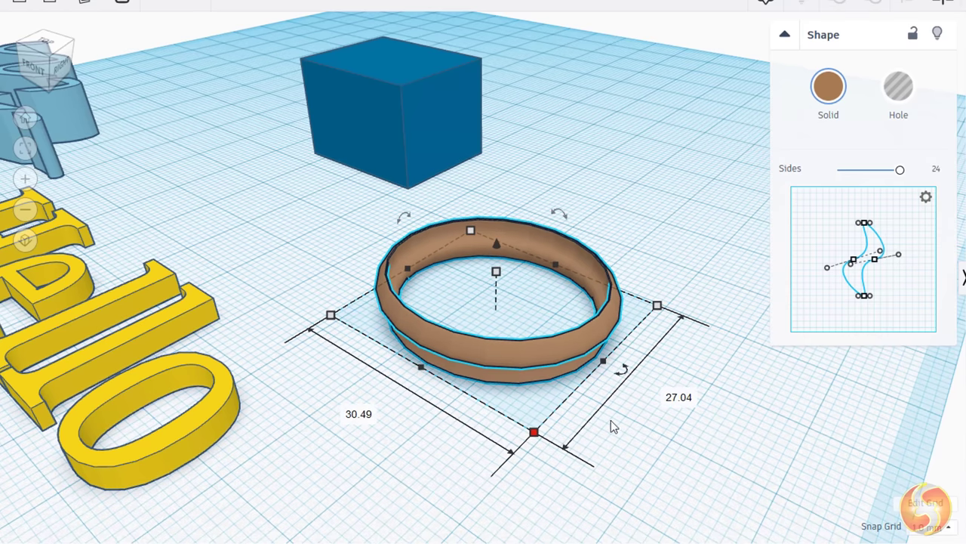
left_click_drag(604, 367, 571, 348)
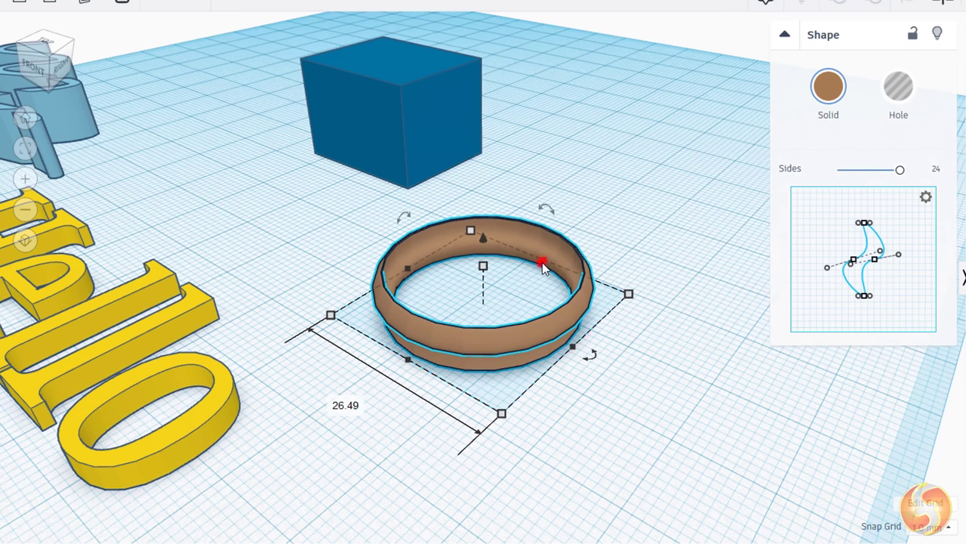
left_click_drag(542, 262, 472, 240)
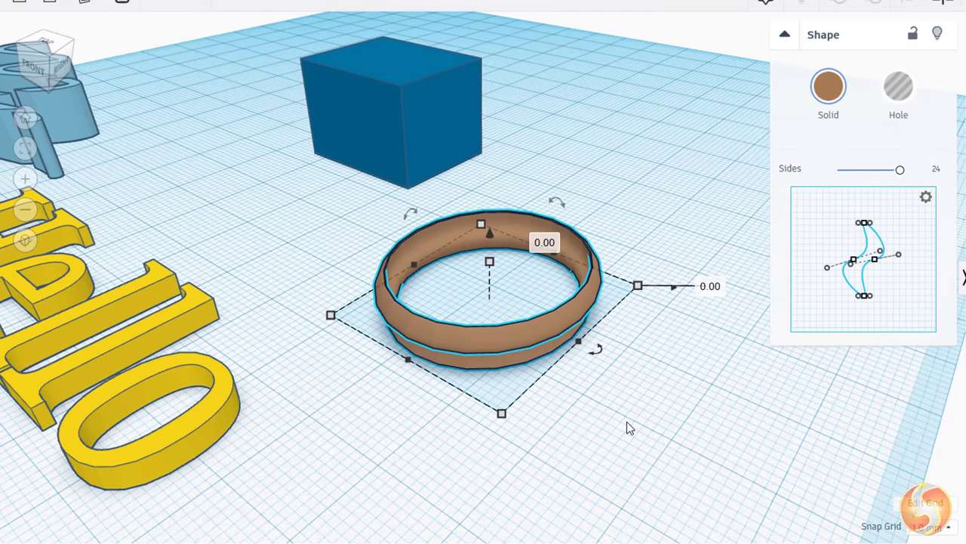
left_click_drag(598, 352, 665, 384)
left_click(516, 516)
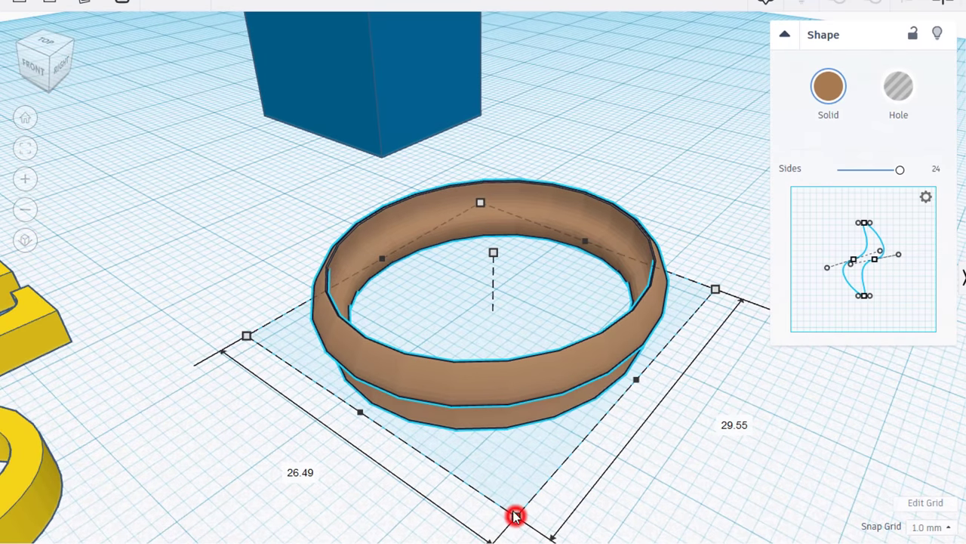
left_click_drag(515, 515, 504, 483)
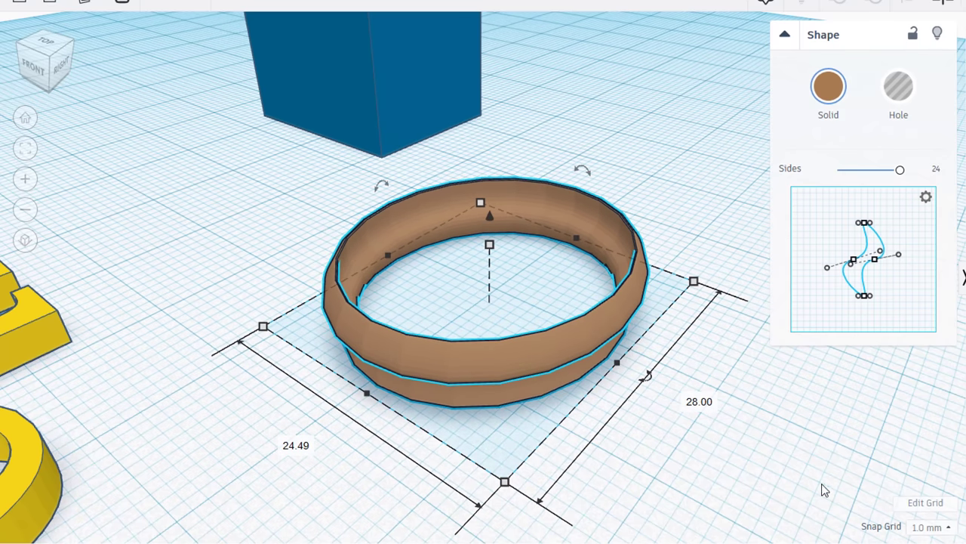
- Turn the snap grid off and freely shrink the ring from its front corner to about 22.7 by 27 mm
left_click(941, 529)
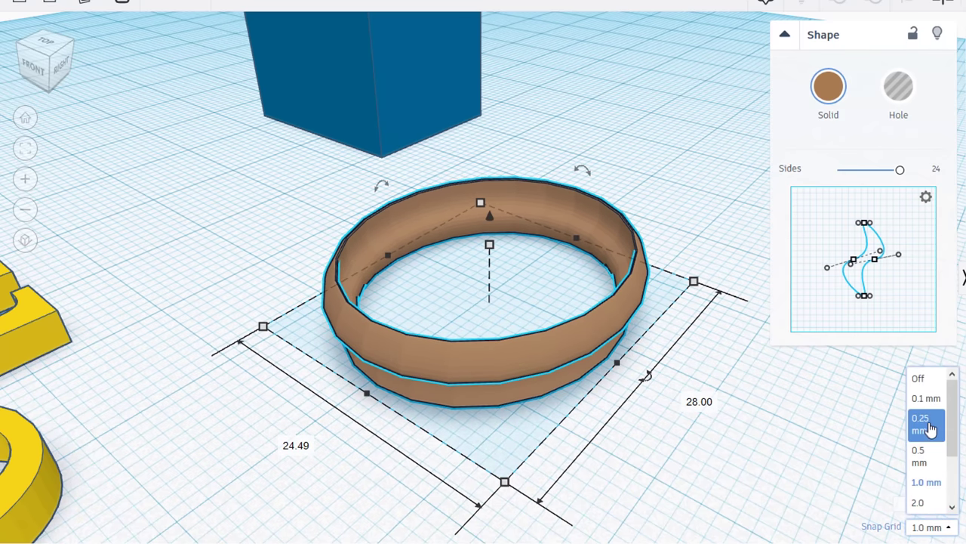
left_click(924, 379)
left_click_drag(505, 483, 478, 452)
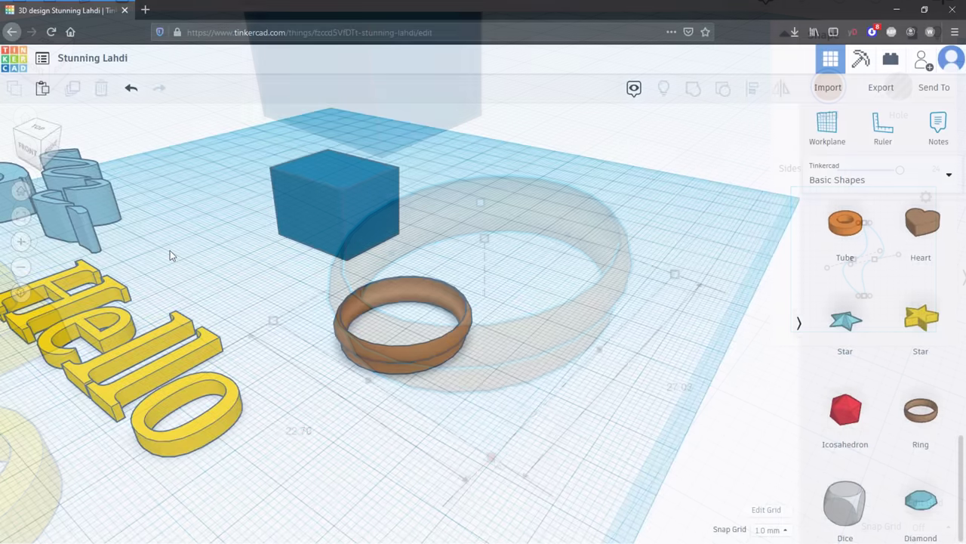
- Place a ruler on the workplane between the Hello text and the ring, and move the ring away from it
key("r")
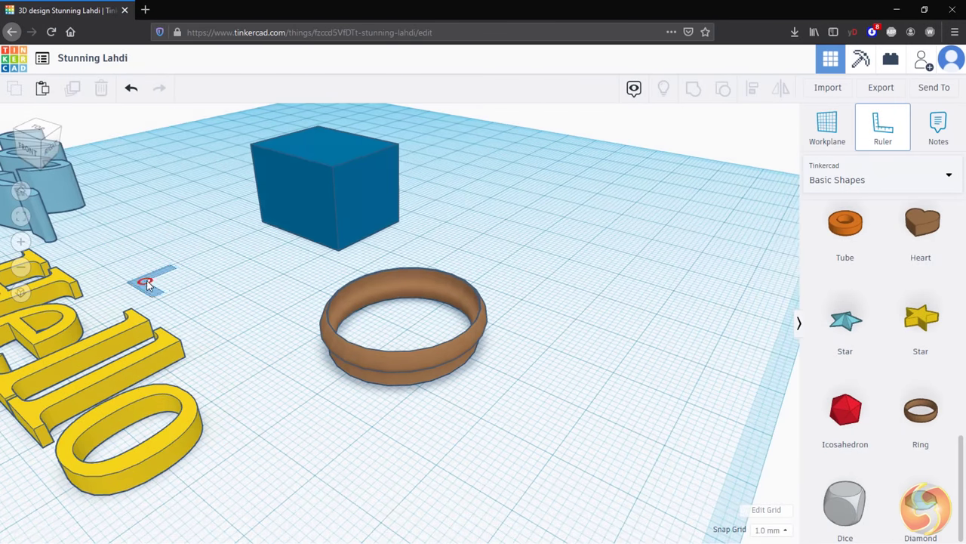
left_click(146, 282)
left_click_drag(410, 379, 586, 402)
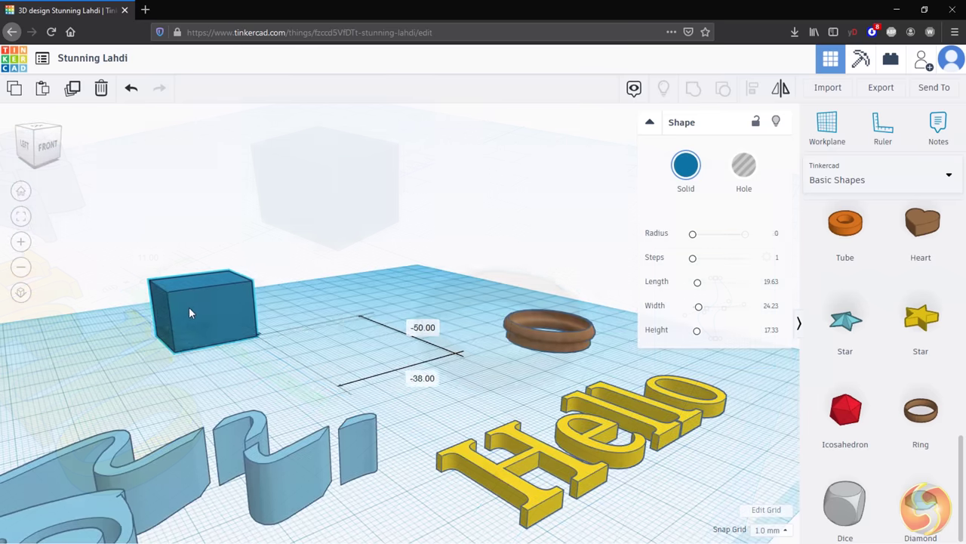
- Move the blue box closer to the ring and the Hello text, and set a new workplane on its left side face
left_click_drag(190, 311, 428, 351)
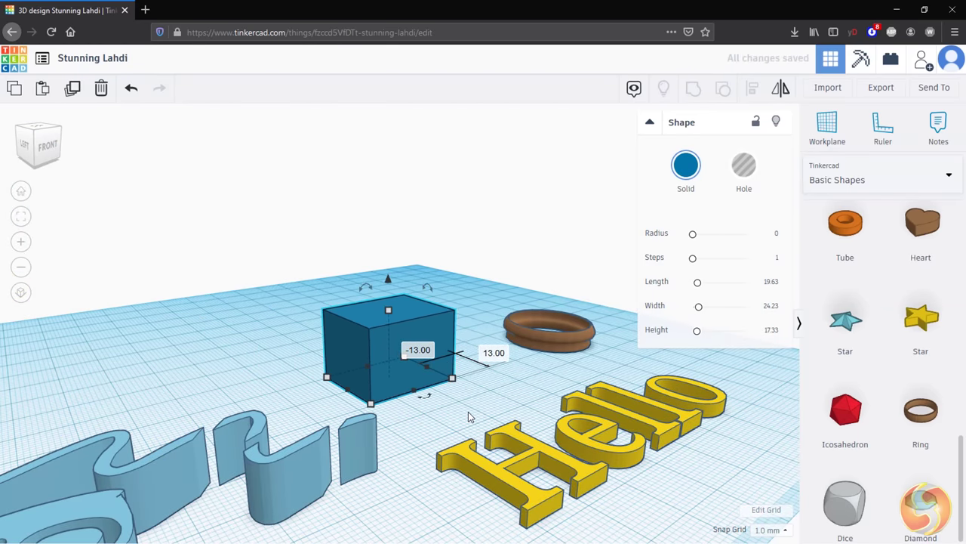
left_click(837, 131)
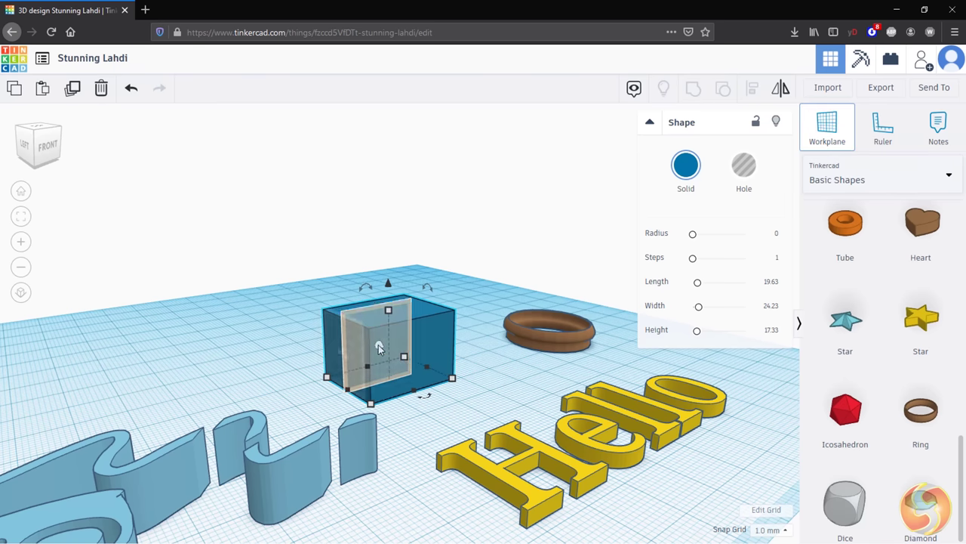
left_click(347, 353)
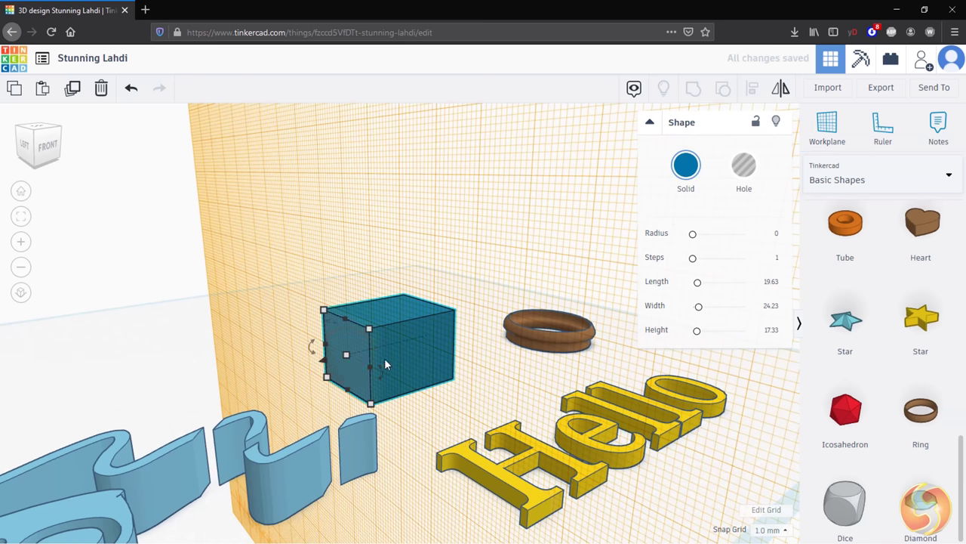
- Shift the box, scribble, Hello text and ring along the vertical workplane, and return the workplane to the base grid
mouse_move(389, 359)
left_mouse_down()
mouse_move(307, 357)
mouse_move(249, 296)
mouse_move(412, 204)
mouse_move(475, 294)
mouse_move(355, 325)
mouse_move(409, 298)
mouse_move(378, 354)
left_mouse_up()
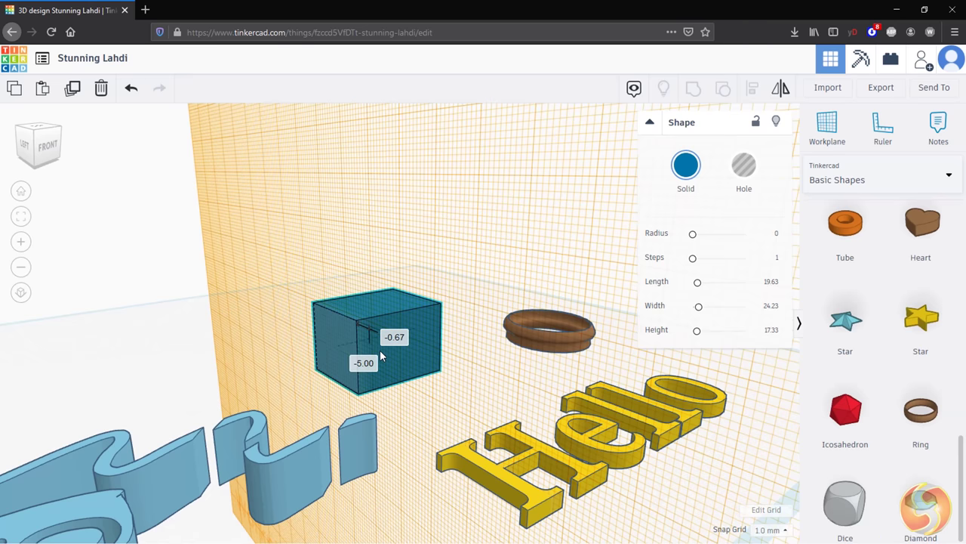
mouse_move(278, 466)
left_mouse_down()
mouse_move(267, 473)
mouse_move(254, 433)
mouse_move(255, 201)
mouse_move(153, 141)
mouse_move(175, 445)
mouse_move(223, 470)
mouse_move(223, 488)
left_mouse_up()
left_click(576, 466)
left_click_drag(576, 467, 549, 455)
left_click_drag(556, 348, 547, 359)
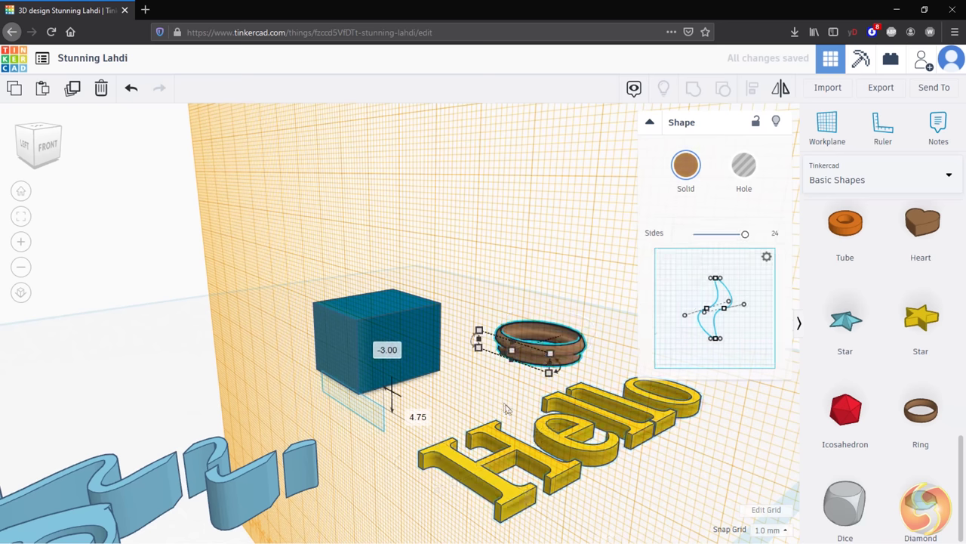
left_click(831, 123)
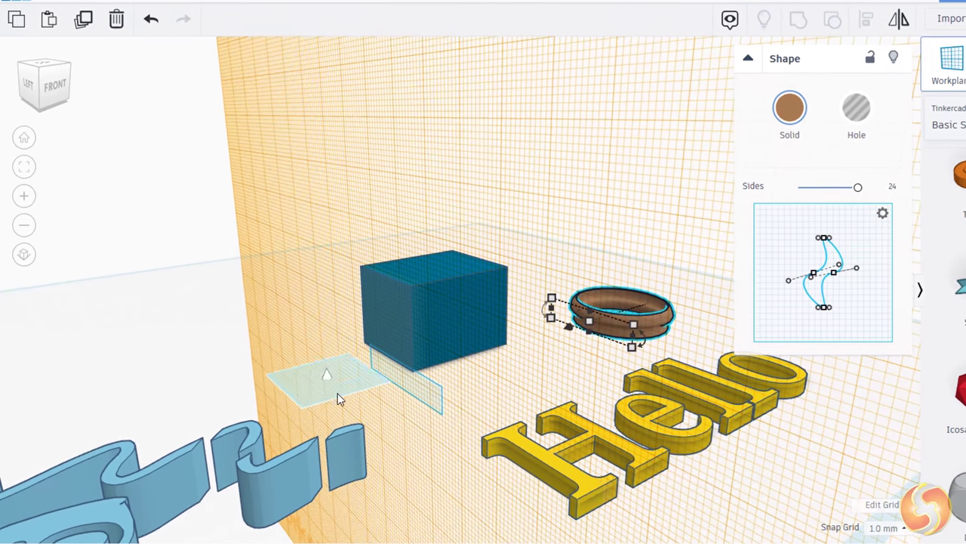
left_click(420, 458)
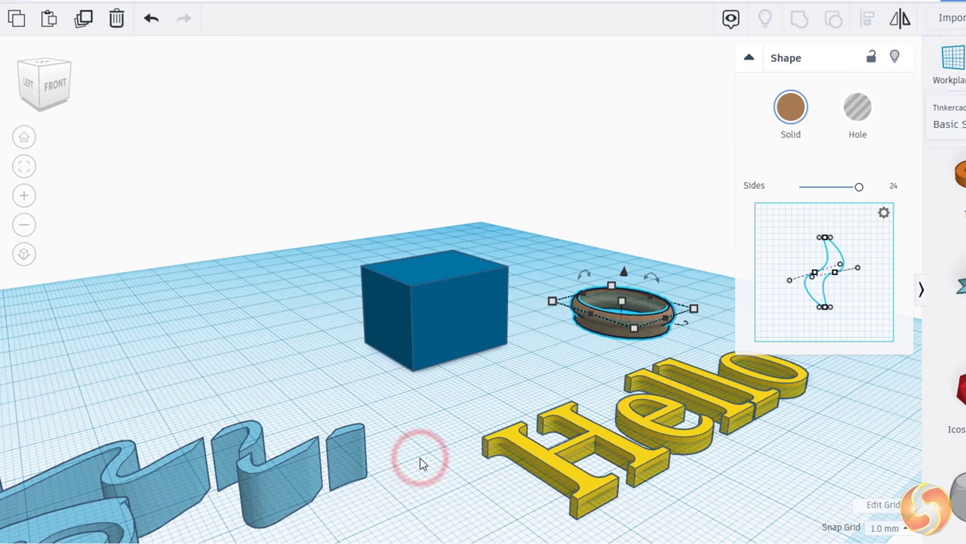
- Lock the blue box against editing, try to move it, and unlock it again
left_click(498, 314)
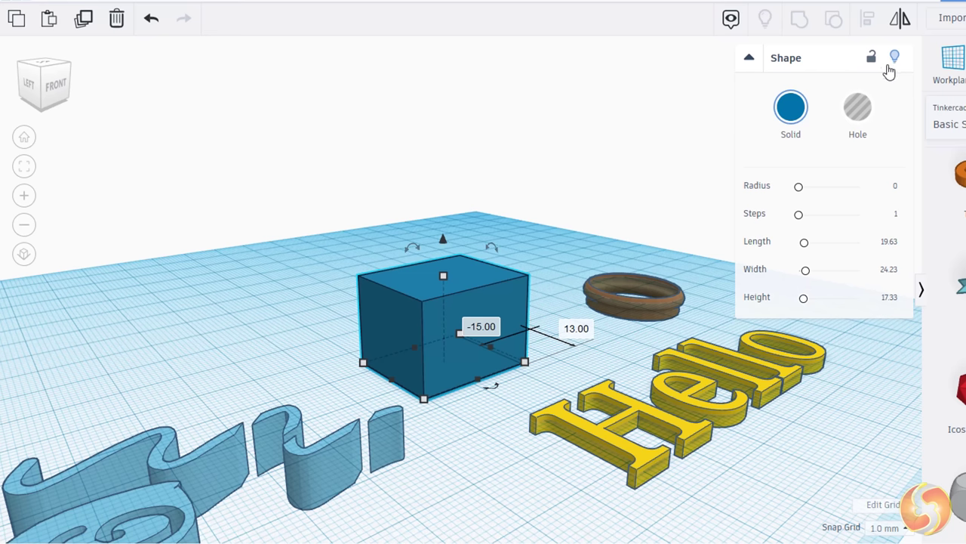
left_click(872, 60)
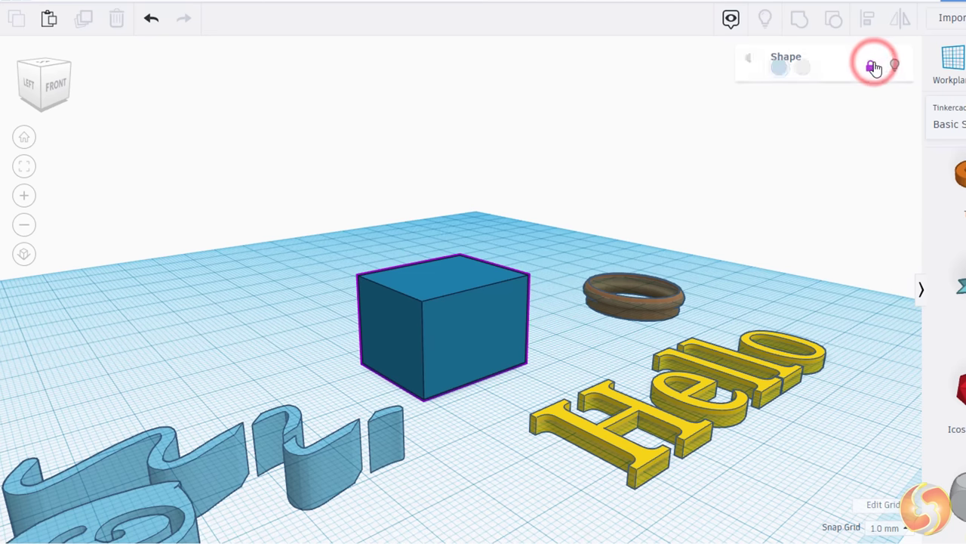
left_click(442, 346)
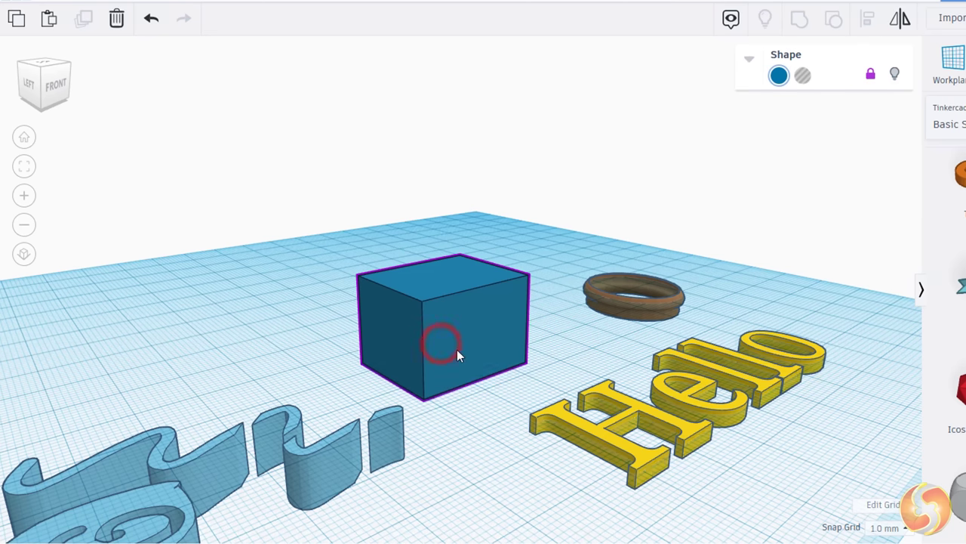
left_click(471, 309)
left_click(870, 74)
- Hide the blue box and the ring, and show all hidden shapes again
left_click(895, 59)
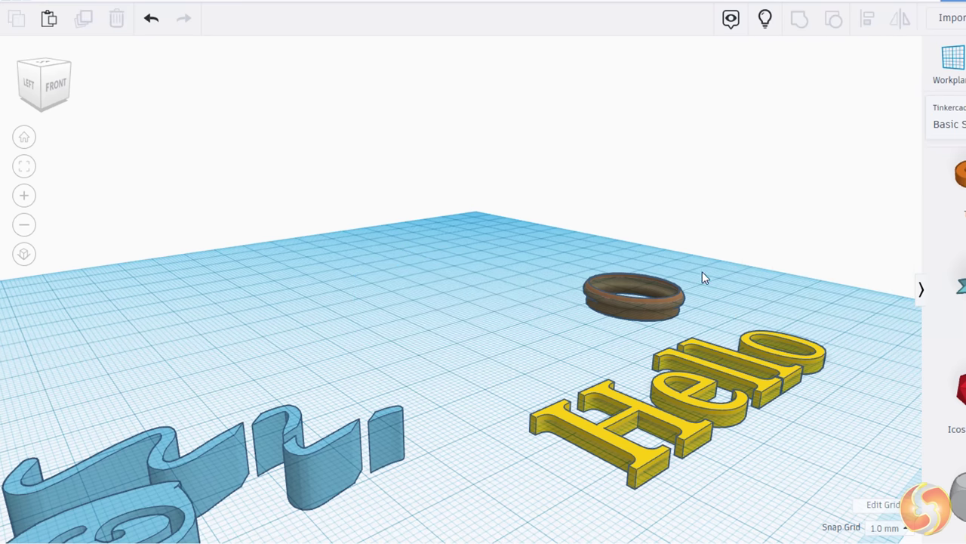
left_click(674, 291)
left_click(893, 60)
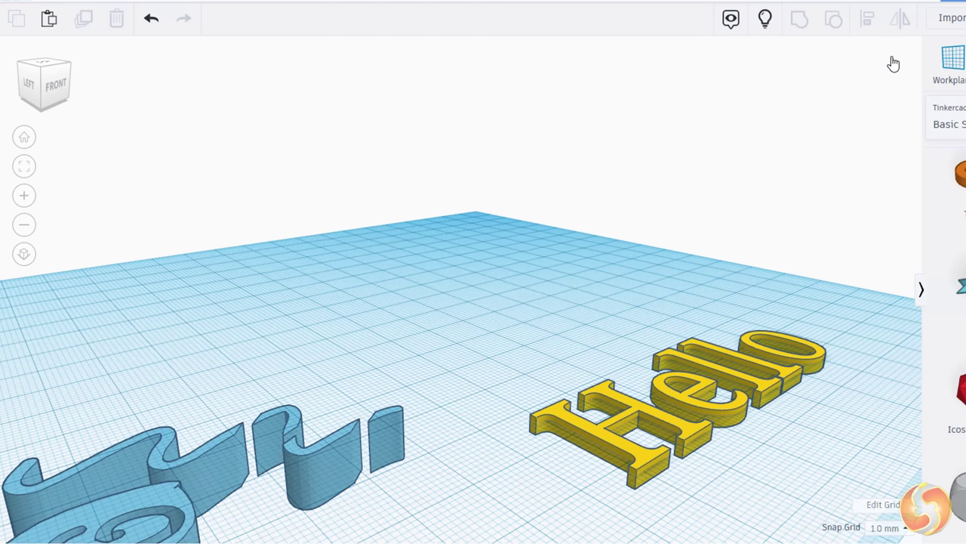
left_click(767, 24)
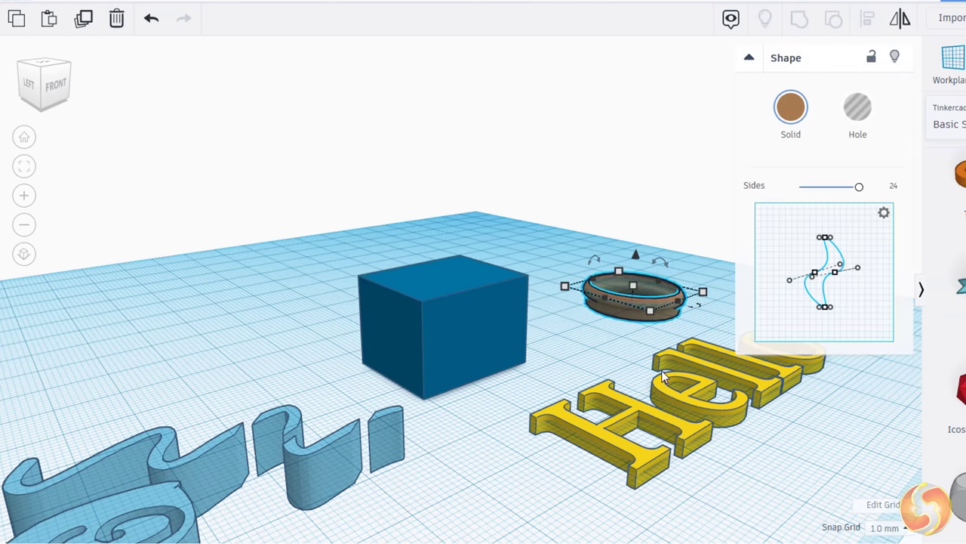
- Select the red sphere and the blue box together and move the pair by -6.00 mm and -2.23 mm overall
right_click_drag(663, 377, 588, 329)
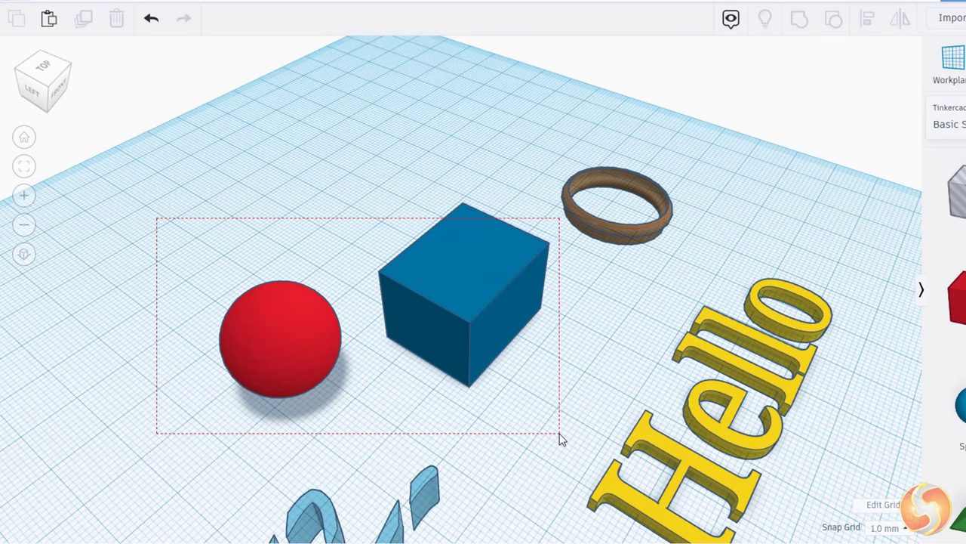
left_click_drag(560, 435, 560, 435)
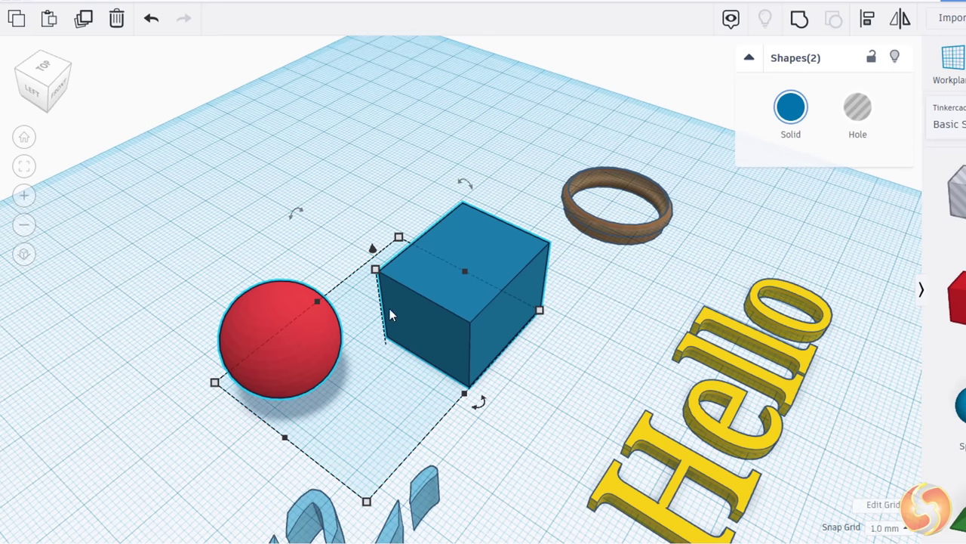
left_click_drag(451, 341, 334, 153)
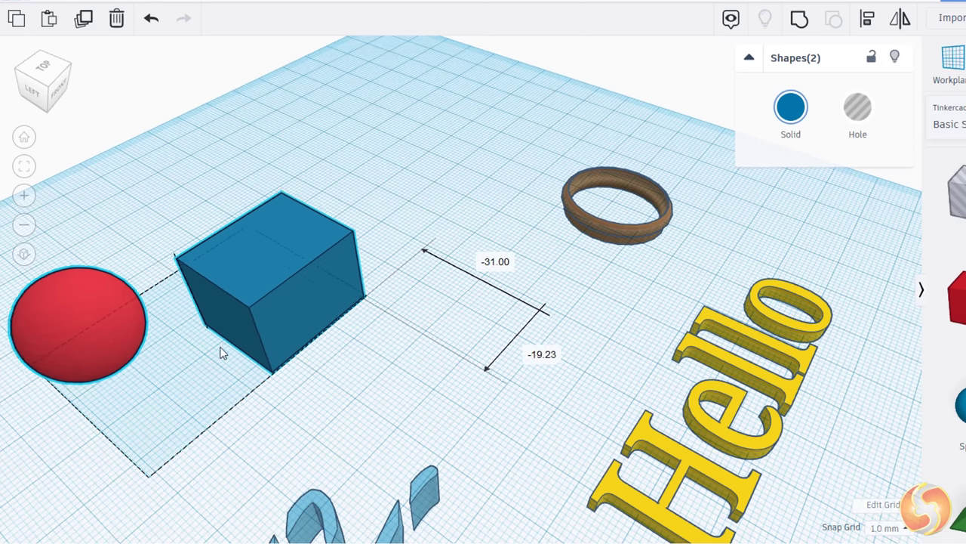
left_click_drag(221, 352, 416, 335)
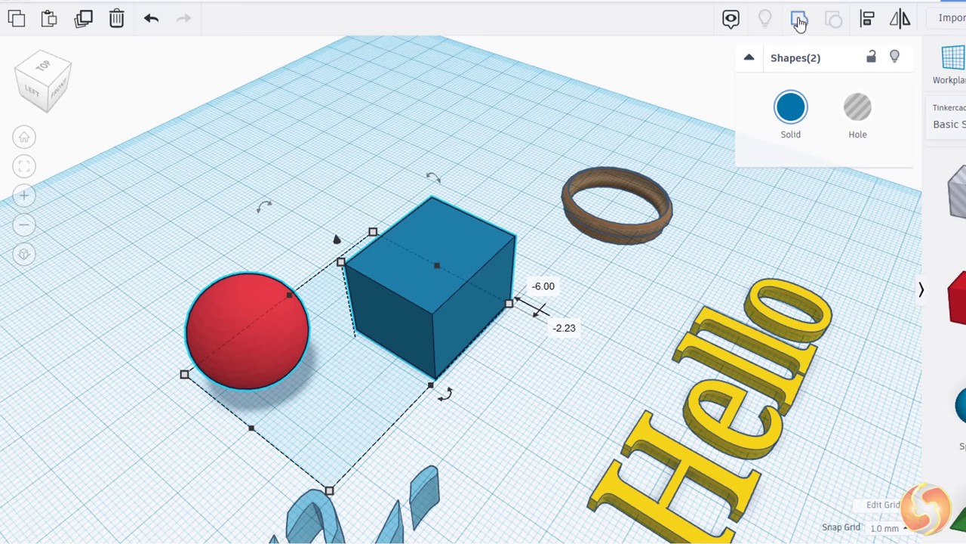
- Group the separate sphere and box into one shape and try moving the group
left_click(802, 24)
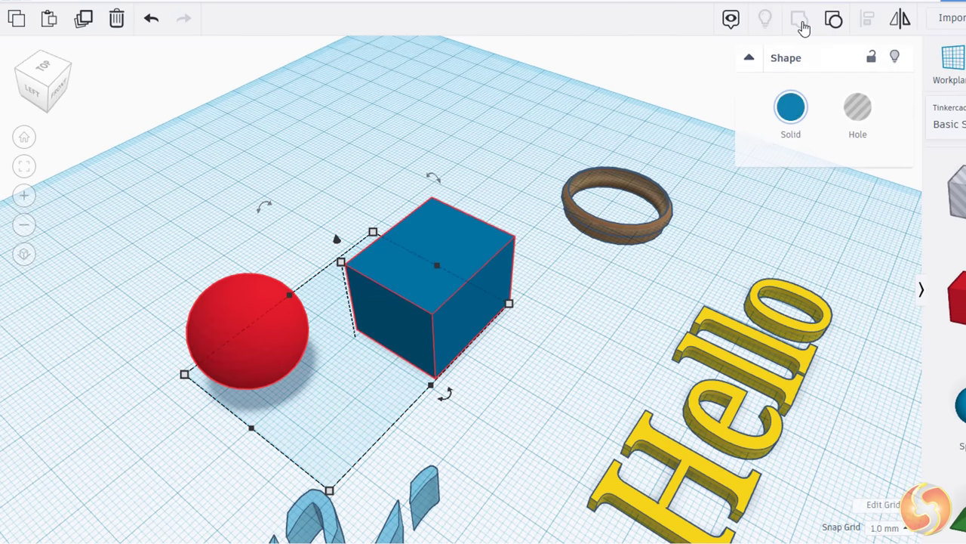
left_click(512, 380)
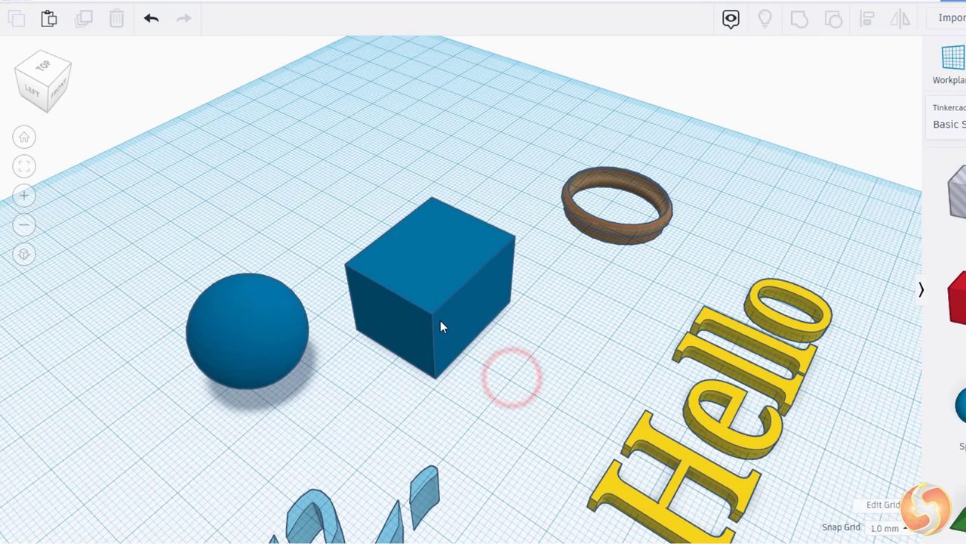
mouse_move(440, 320)
left_mouse_down()
mouse_move(485, 340)
mouse_move(424, 308)
mouse_move(443, 322)
left_mouse_up()
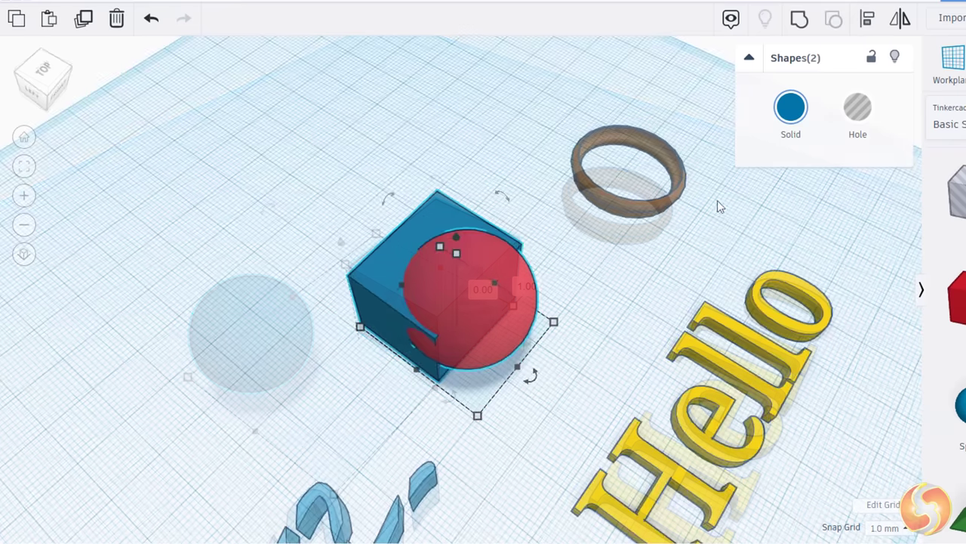
- Group the red sphere with the box it overlaps, inspect the merged shape, and try ungrouping it
left_click(802, 25)
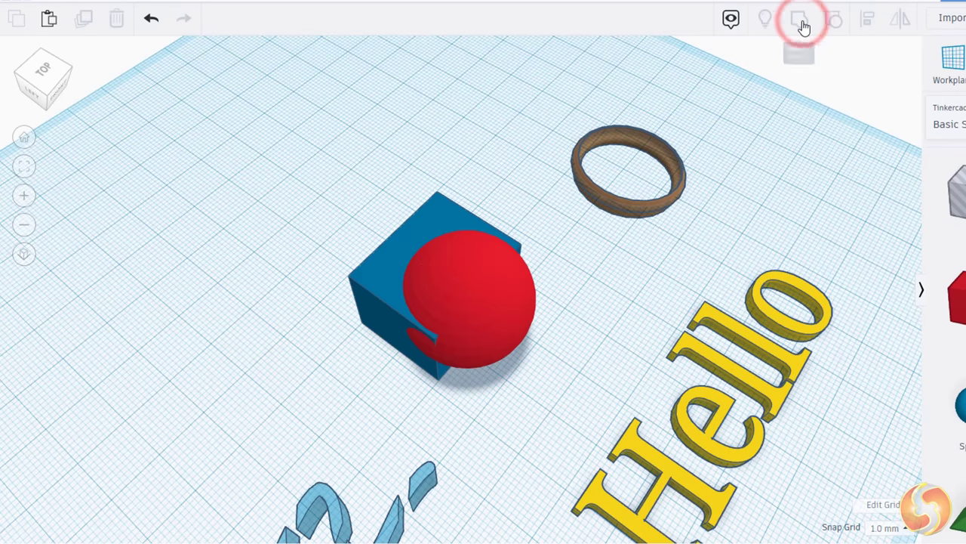
left_click(606, 296)
right_click_drag(513, 355, 579, 366)
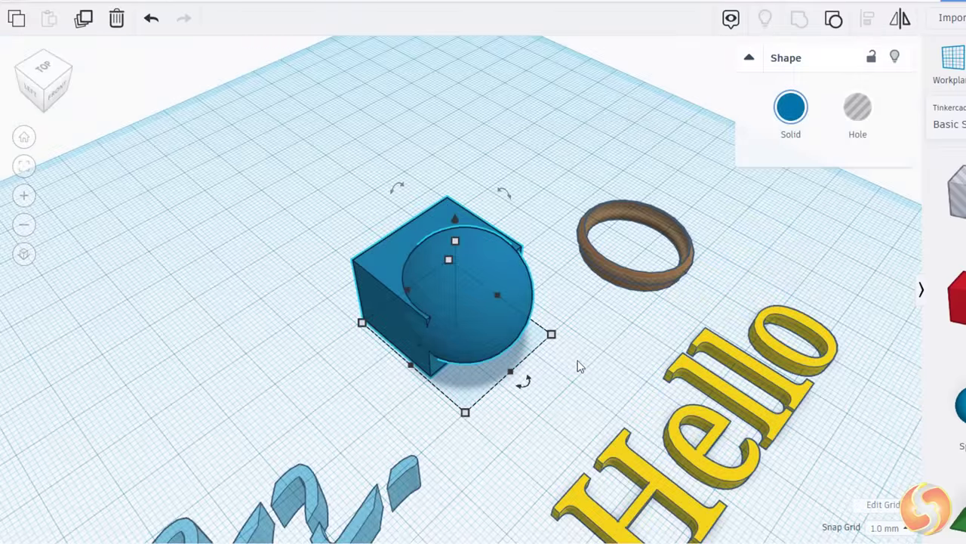
left_click(835, 22)
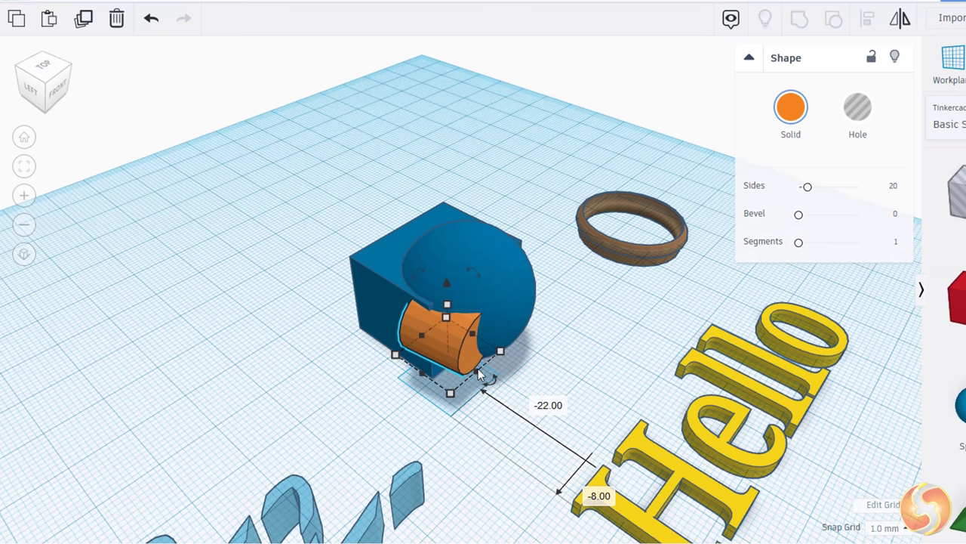
- Turn the orange cylinder into a hole, group it with the blue box-and-sphere shape to cut it away, and try ungrouping the result
left_click(867, 115)
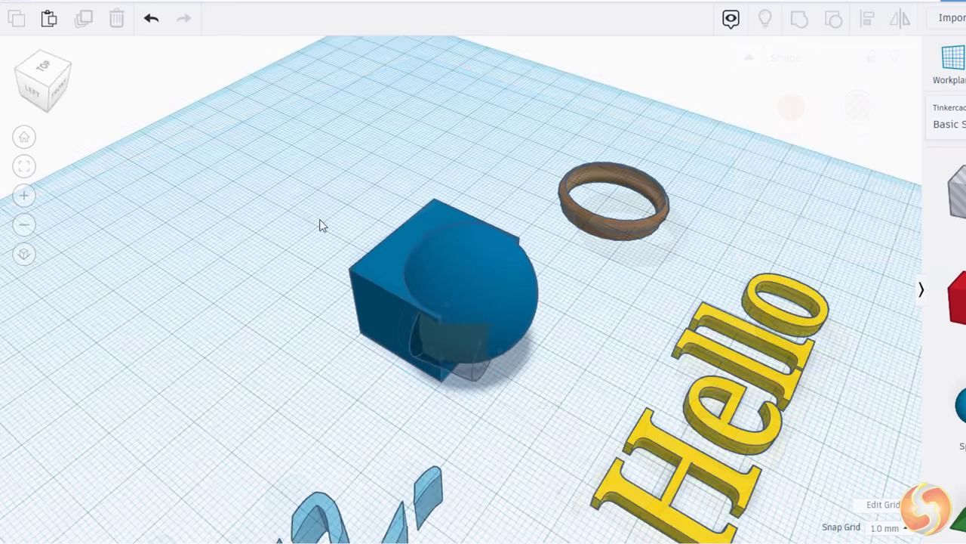
left_click_drag(261, 170, 537, 436)
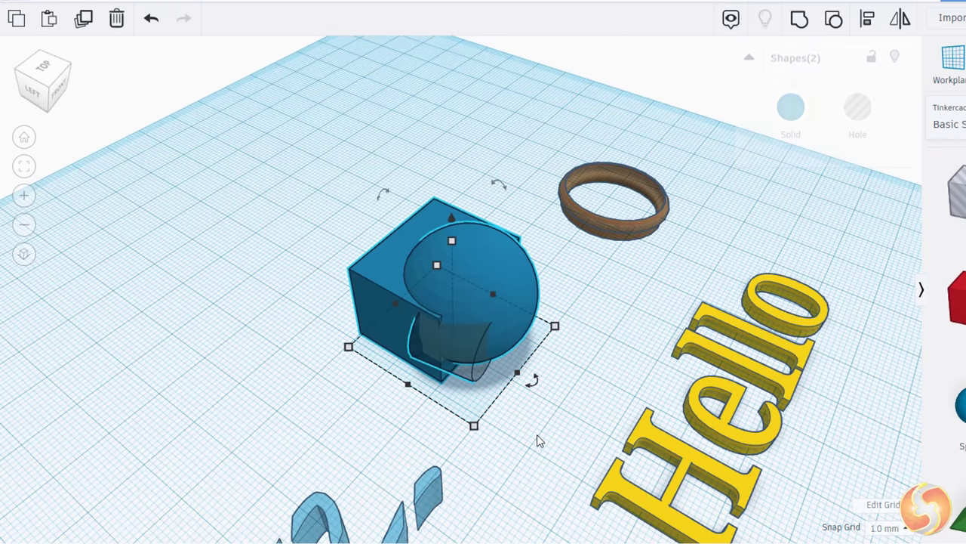
left_click(803, 20)
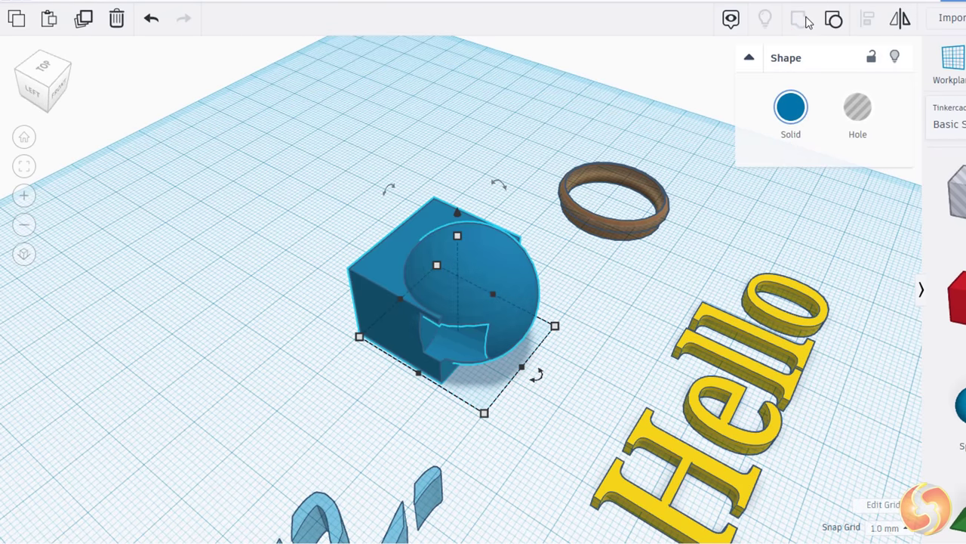
right_click_drag(551, 396, 836, 25)
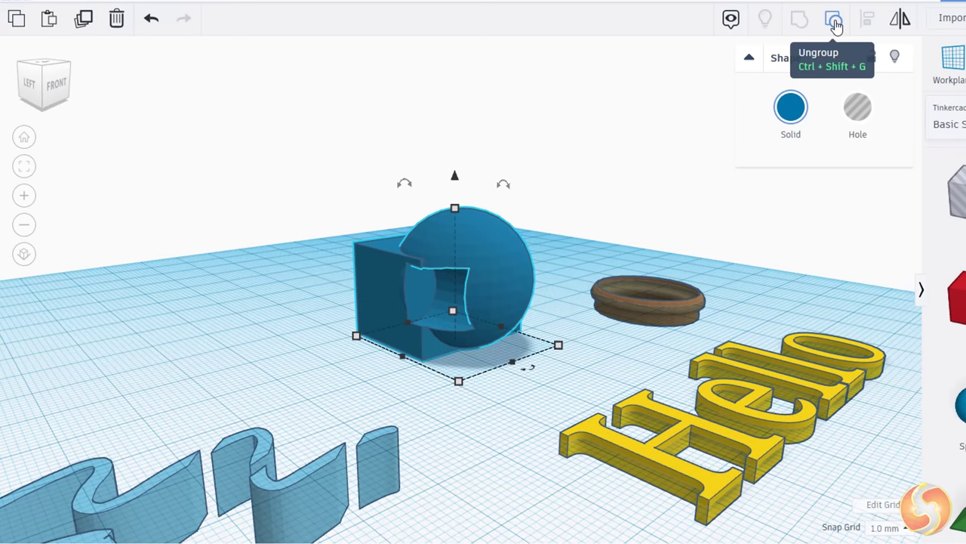
left_click(836, 25)
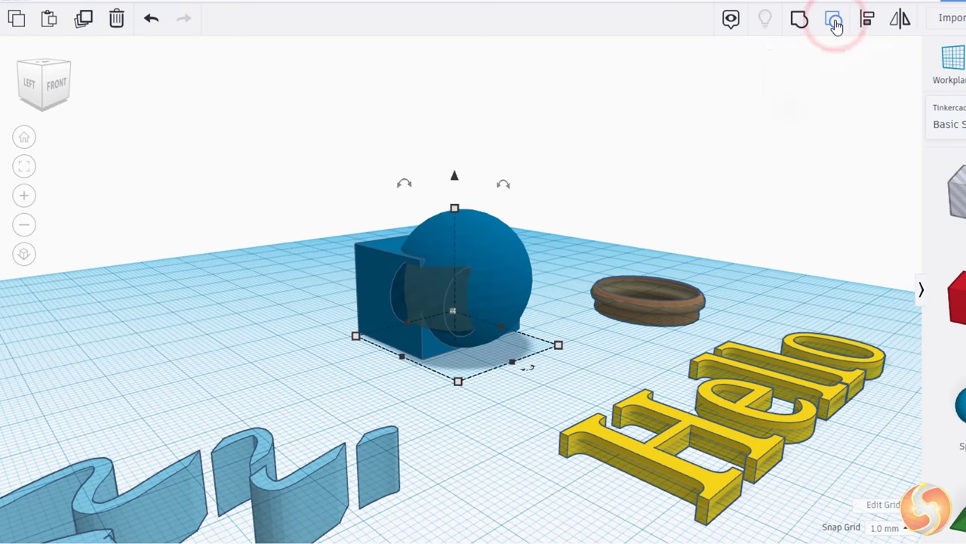
left_click(545, 326)
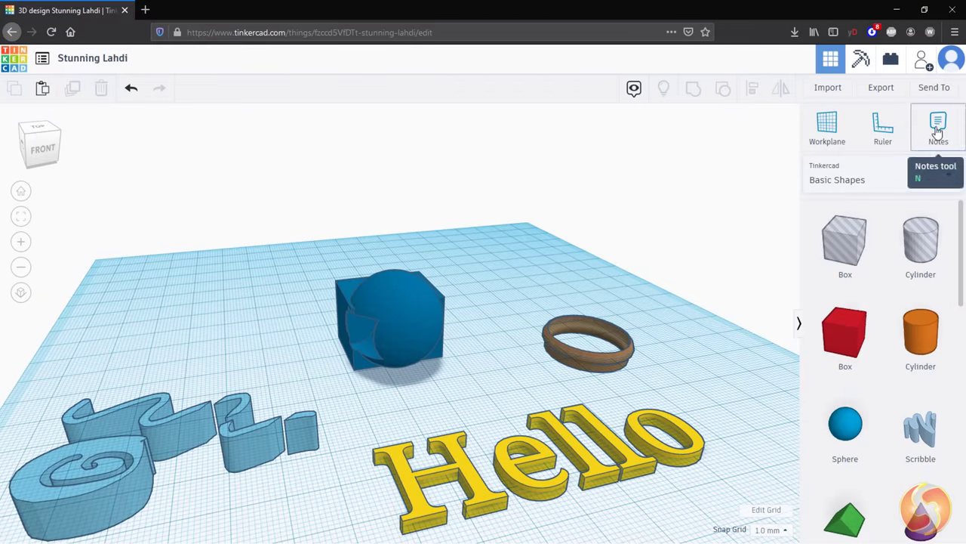
- Add a note reading "This is text" on the letter H of the yellow Hello text
left_click(937, 132)
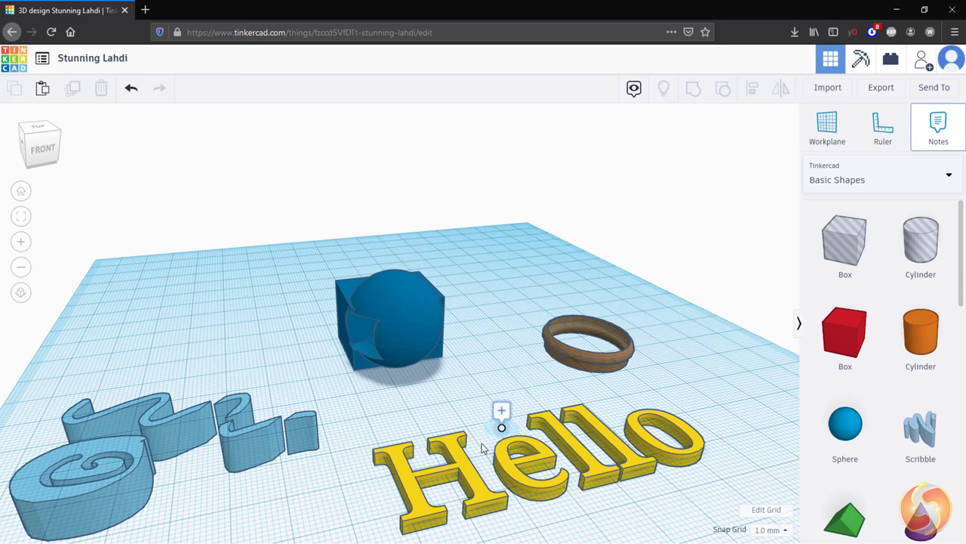
left_click(472, 475)
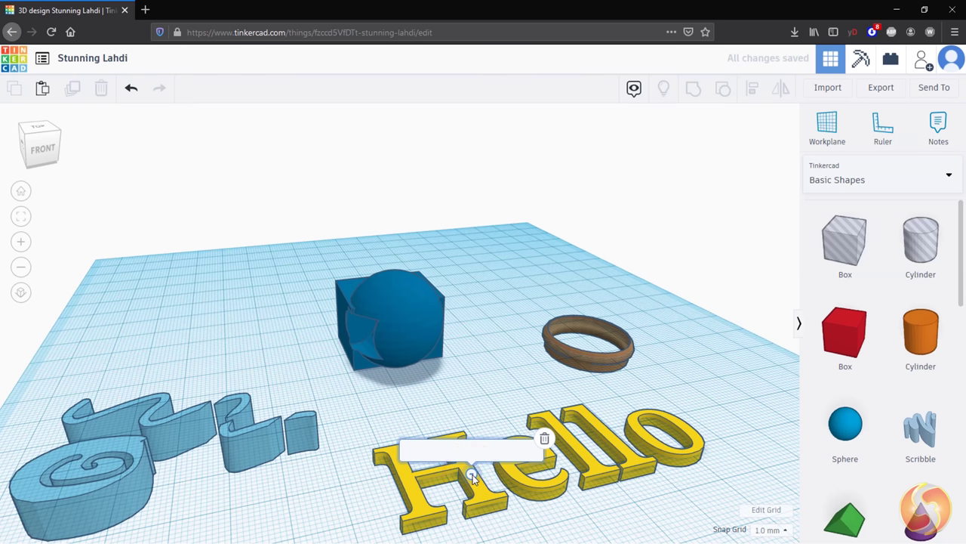
type("This is text")
left_click(545, 303)
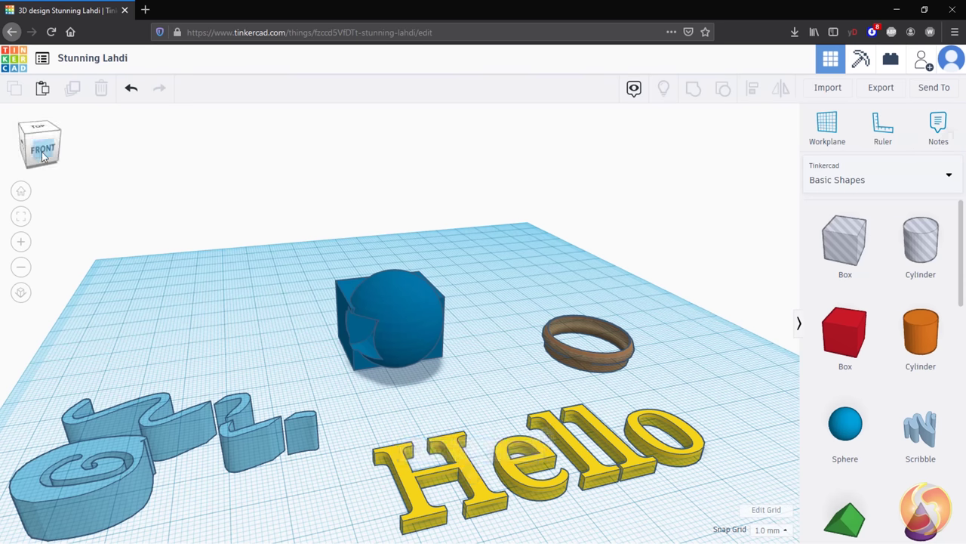
- Look at the design from above at the front, straight from the front, from the left, and from the top-left-front corner
left_click(45, 137)
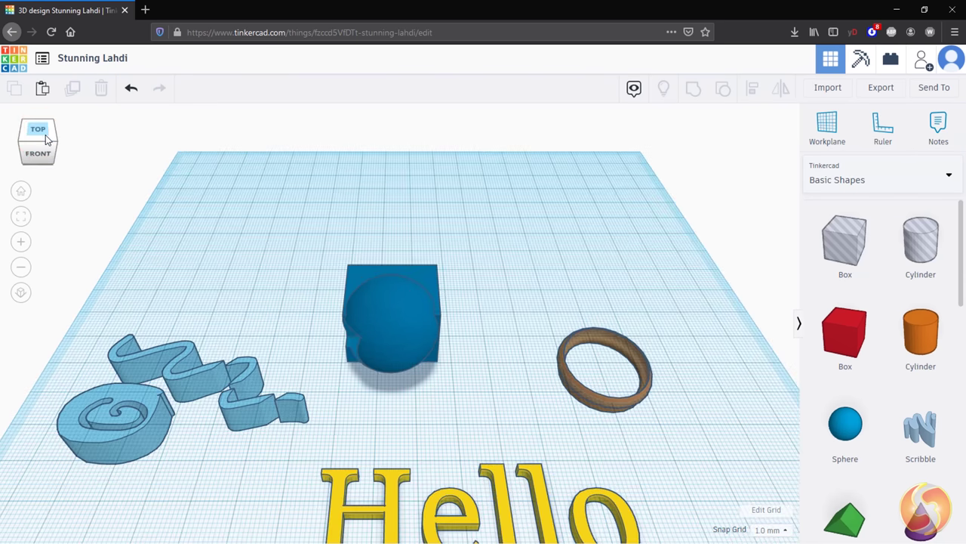
left_click(42, 155)
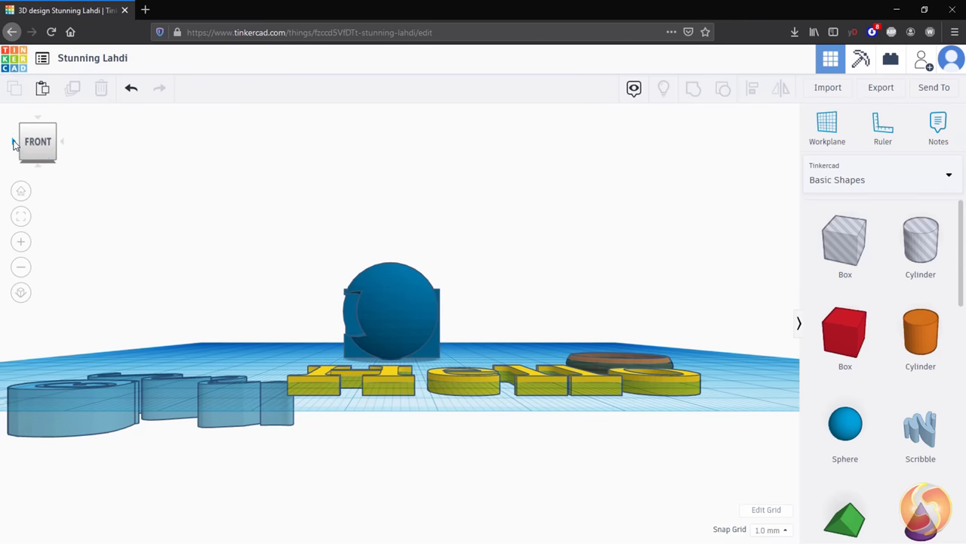
left_click(13, 143)
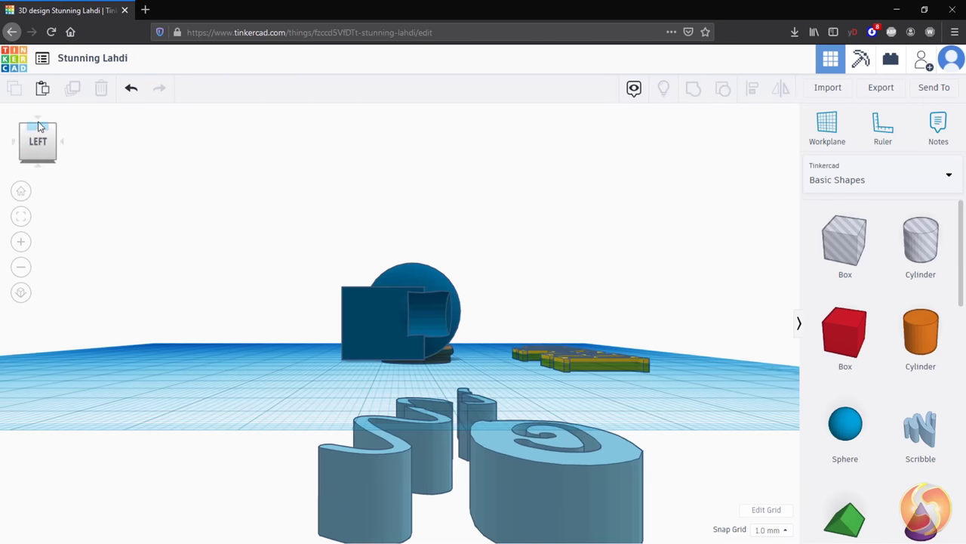
left_click(39, 127)
left_click(49, 155)
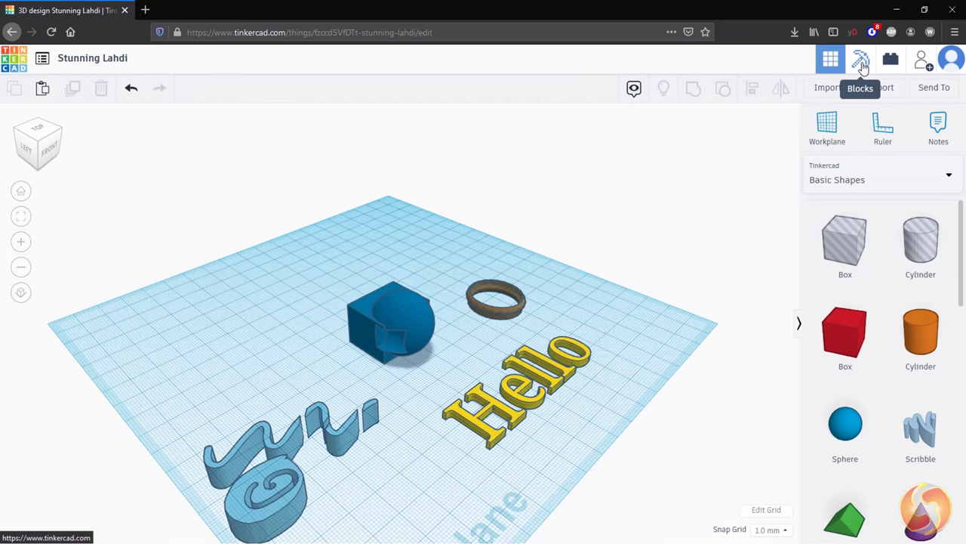
- Preview the design as blocks at the finest resolution, and as bricks at the middle resolution
left_click(862, 62)
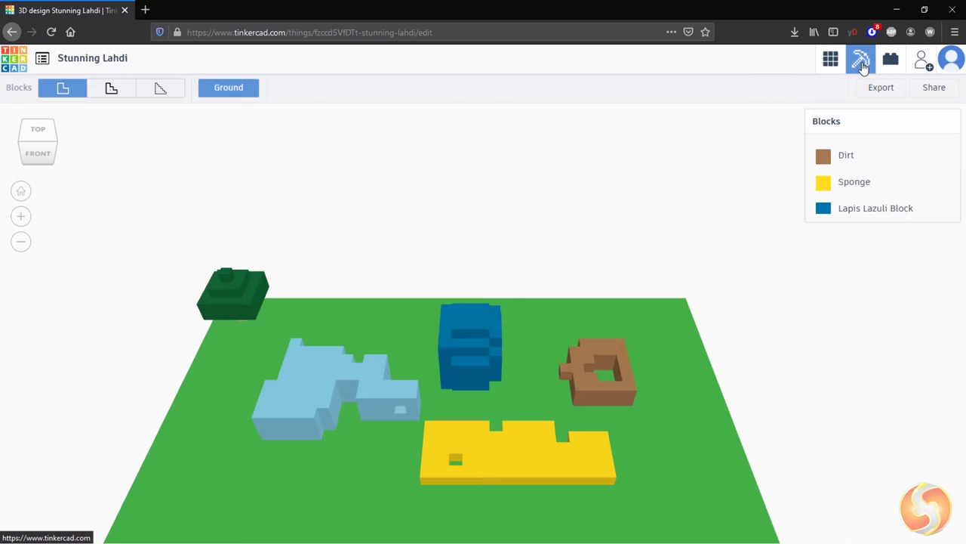
left_click(159, 90)
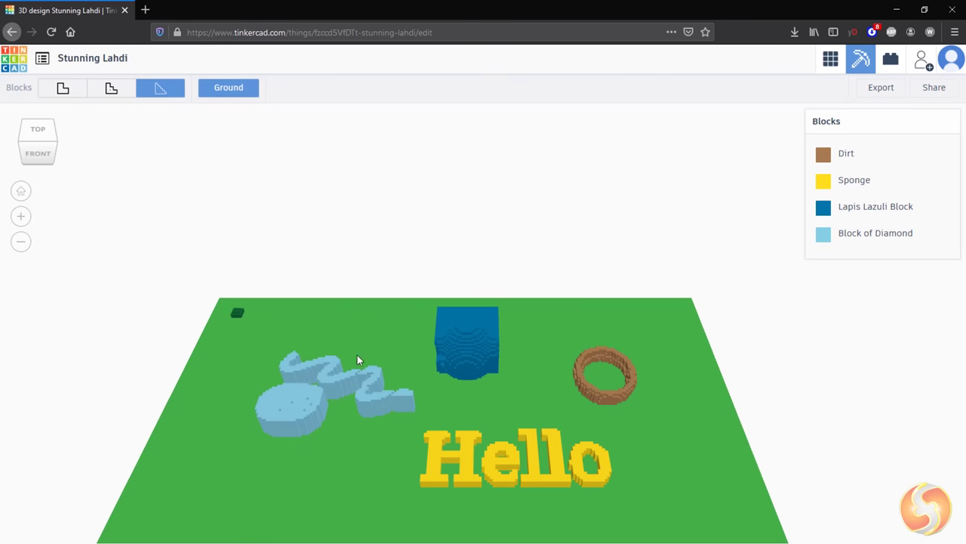
right_click_drag(360, 360, 453, 348)
left_click(892, 60)
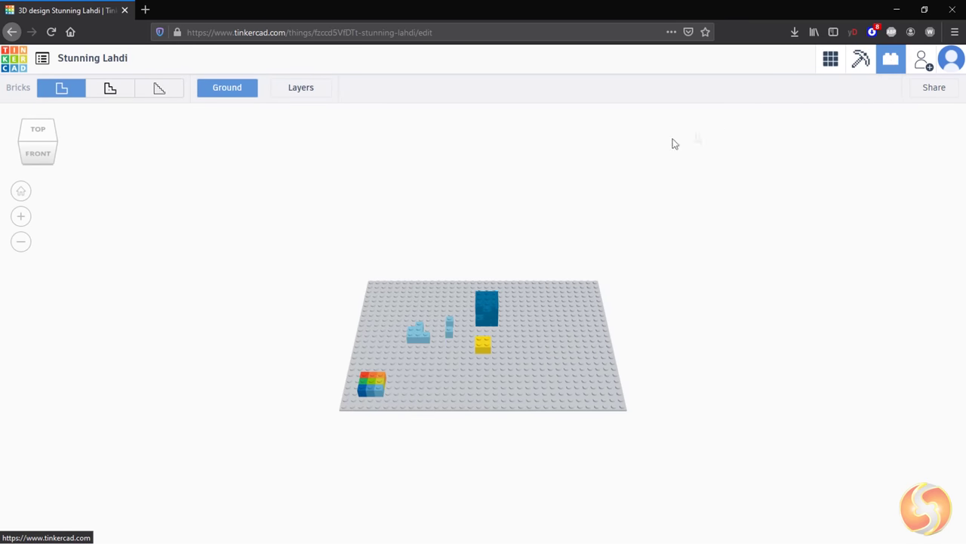
left_click(111, 89)
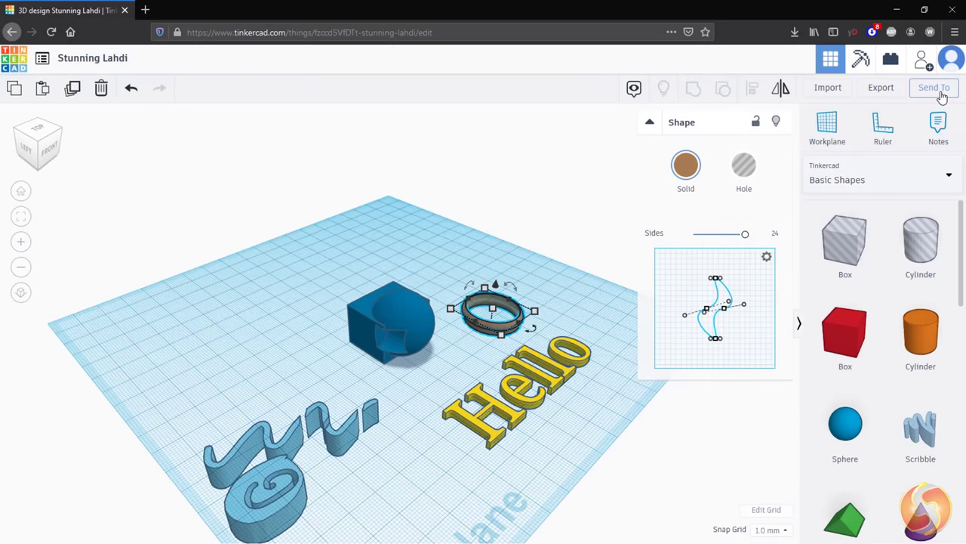
- Open the design's Send To options, and review Stunning Lahdi's download formats for 3D printing and laser cutting from the dashboard
left_click(940, 92)
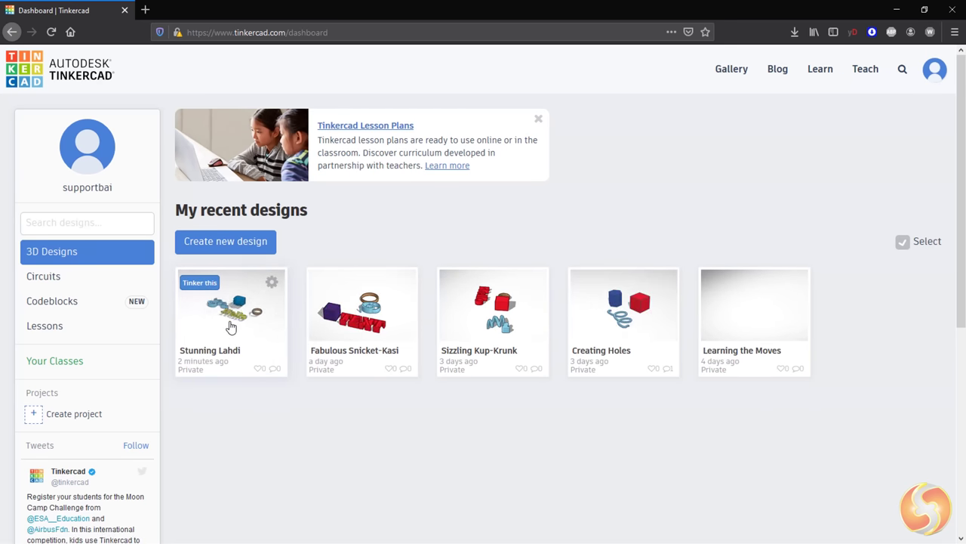
left_click(231, 326)
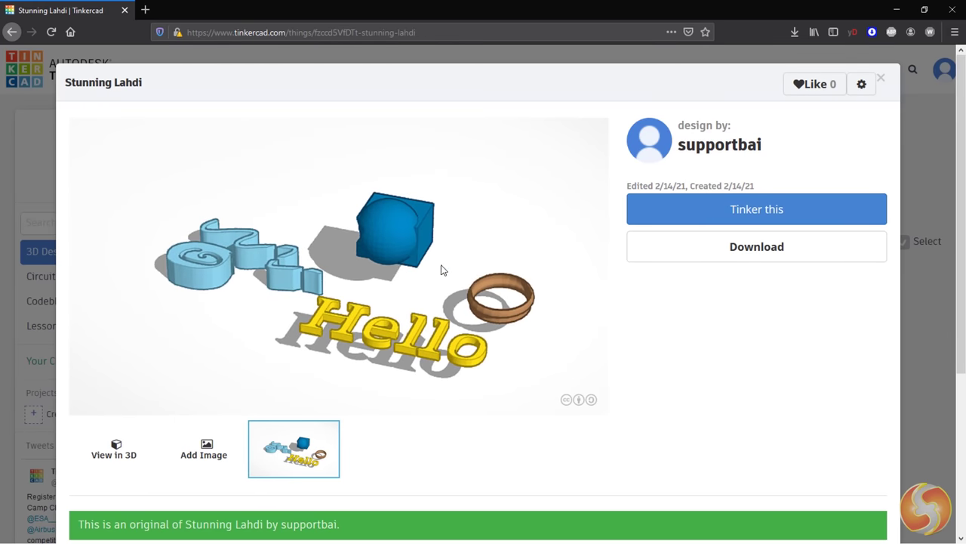
left_click(779, 249)
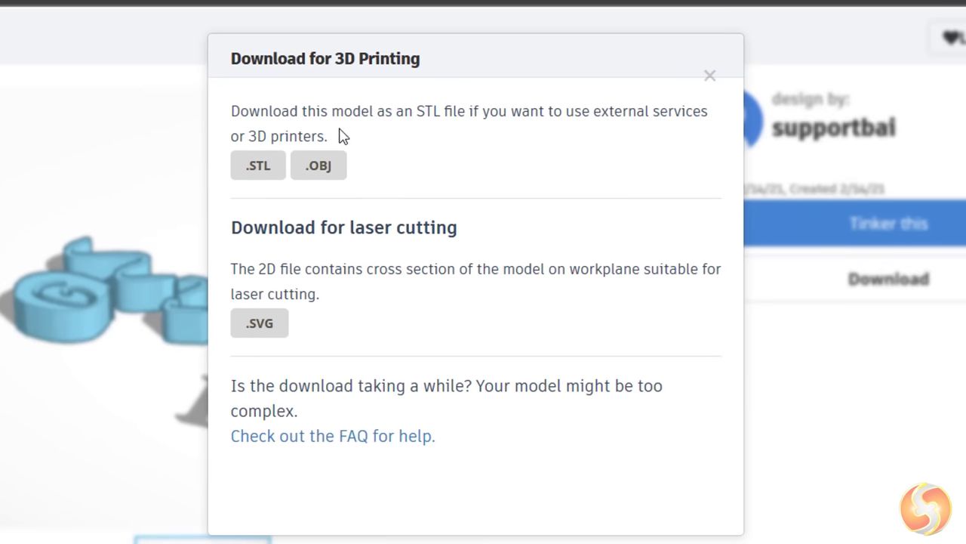
left_click_drag(249, 136, 323, 138)
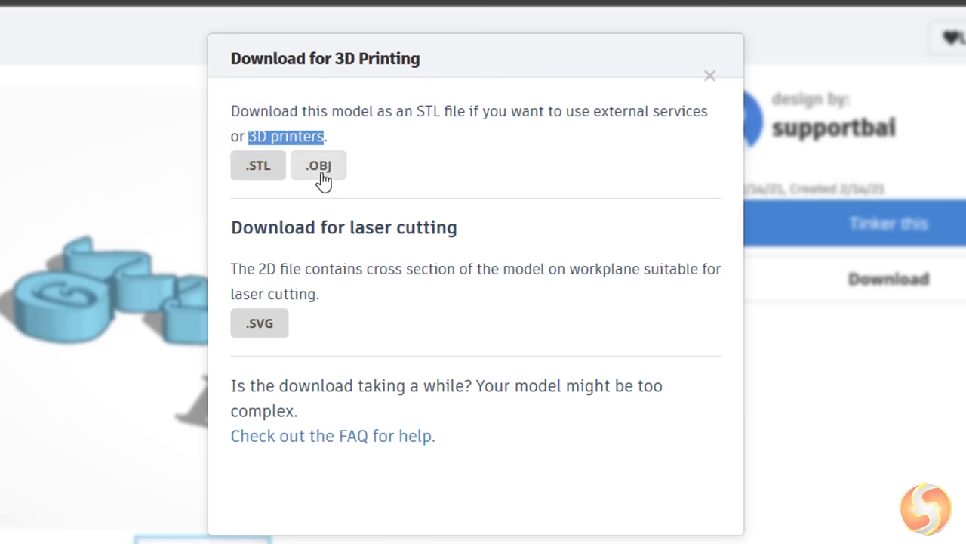
left_click_drag(350, 230, 453, 235)
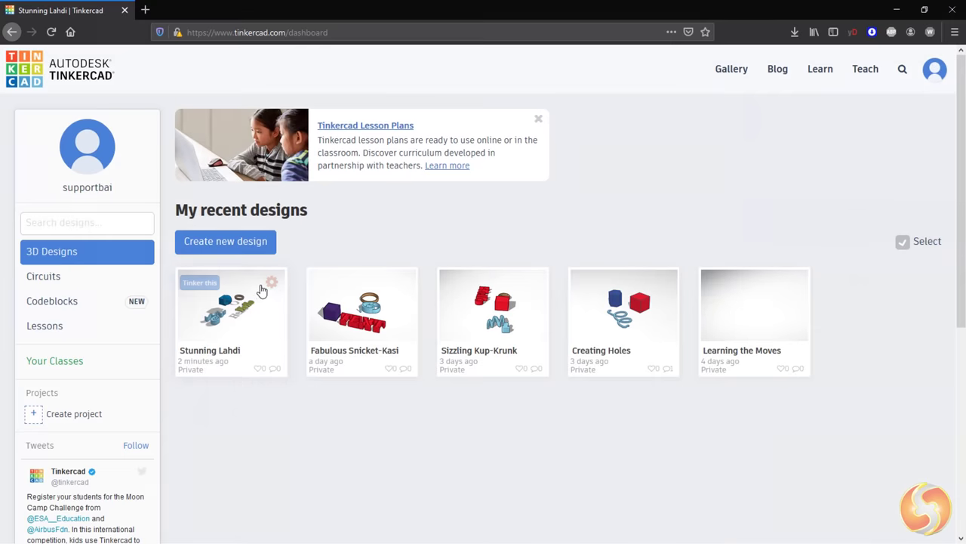
- Open the "copy of Rocket to Mars" codeblock from the Codeblocks designs for editing
left_click(70, 306)
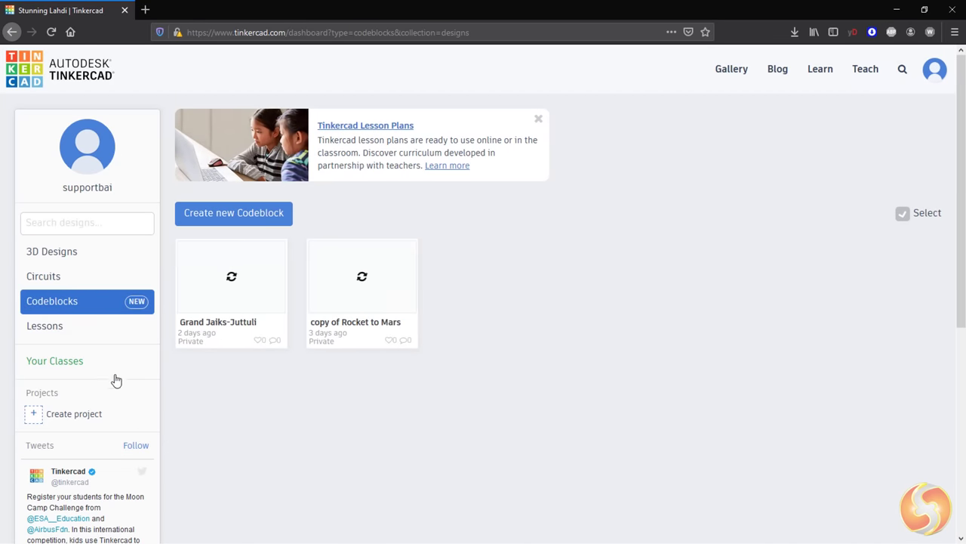
left_click(382, 285)
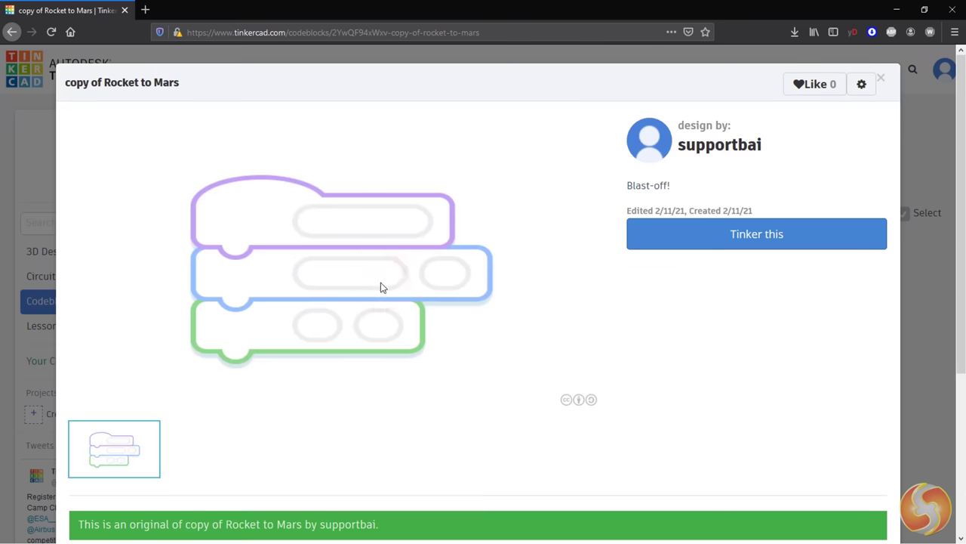
left_click(723, 232)
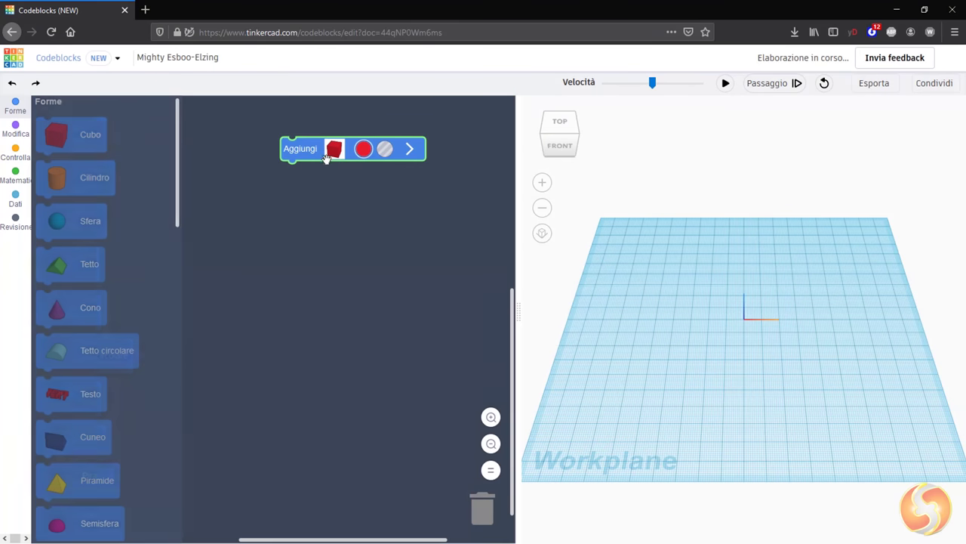
- Add a cylinder (Cilindro) block below the cube block in the new codeblock, and run the "copy of Rocket to Mars" code
left_click_drag(76, 188, 341, 197)
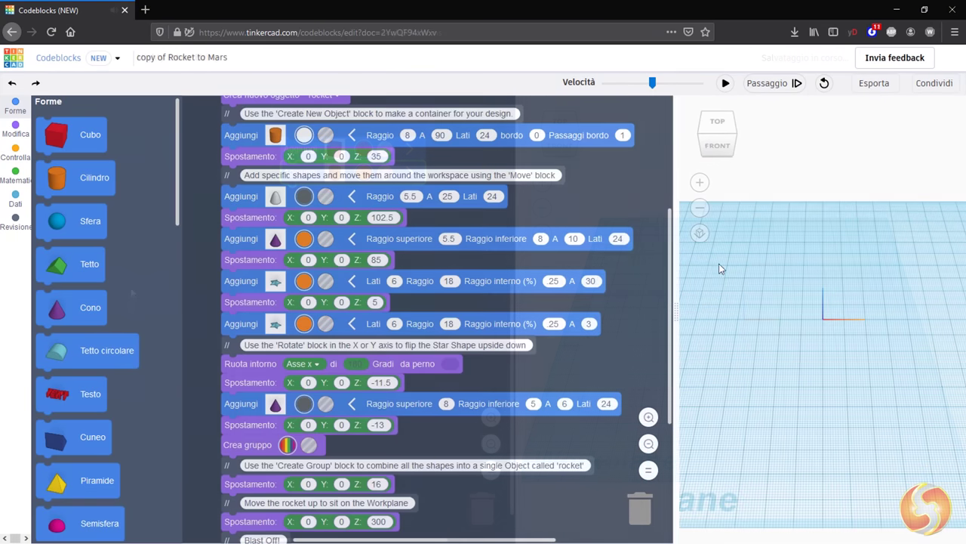
left_click_drag(669, 231, 666, 197)
left_click(725, 83)
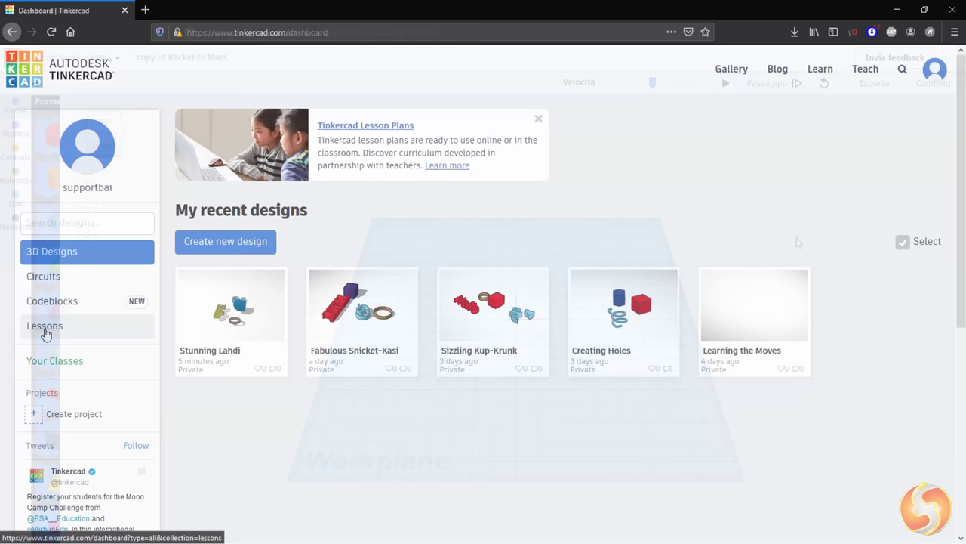
- Open the lessons from the dashboard and look through the 3D Starters and Next steps on the learning page
left_click(43, 326)
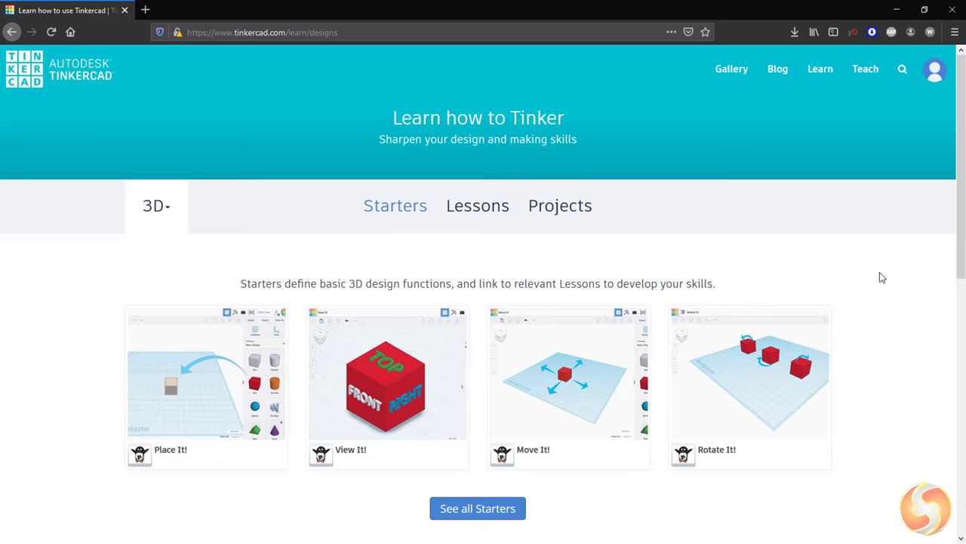
scroll(902, 303, "down", 3)
scroll(901, 304, "down", 3)
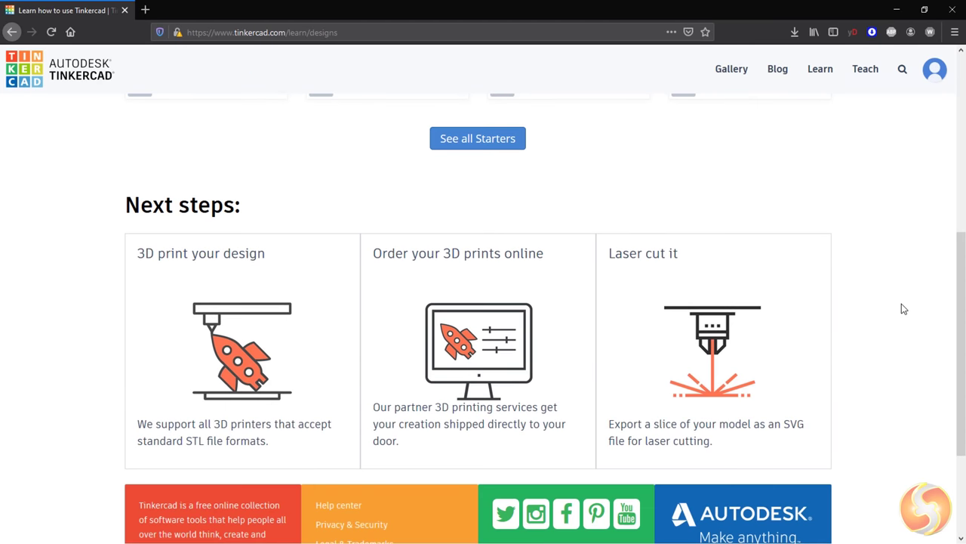
scroll(901, 304, "up", 4)
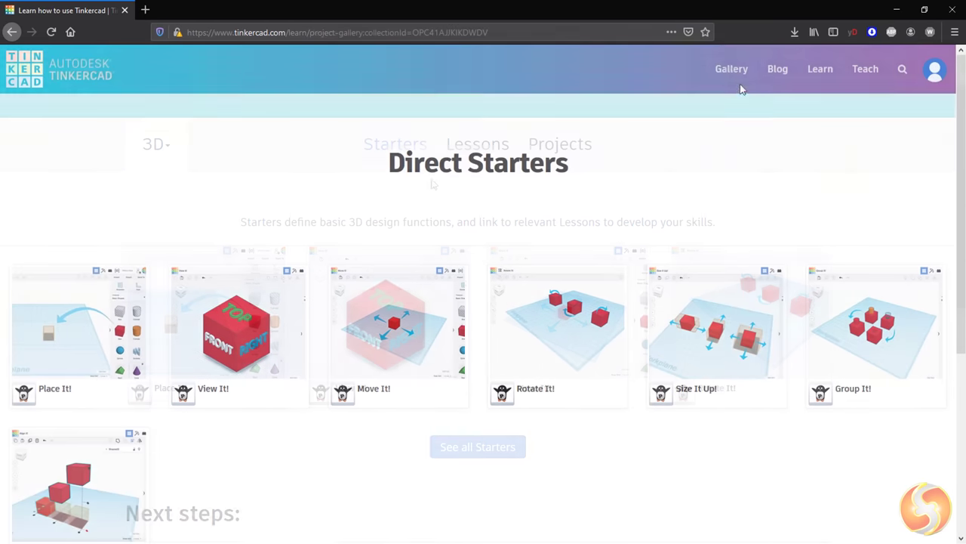
- Open the Gallery, and advance the Move Circuit Assembly tutorial to its second page
left_click(729, 70)
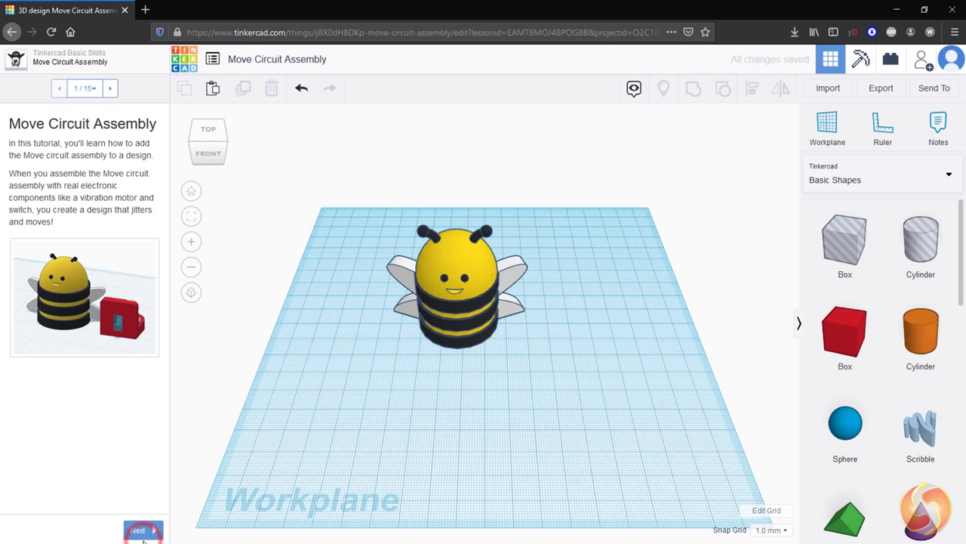
left_click(150, 531)
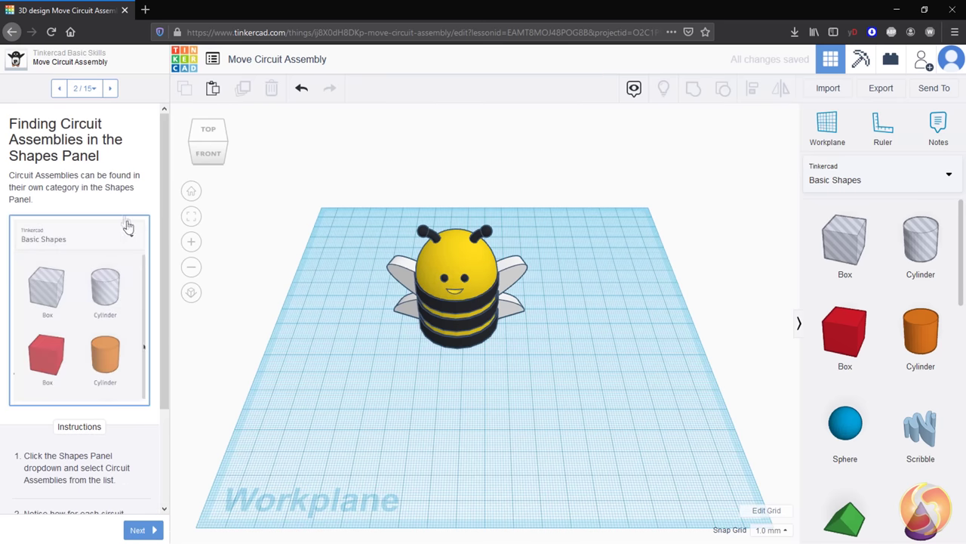